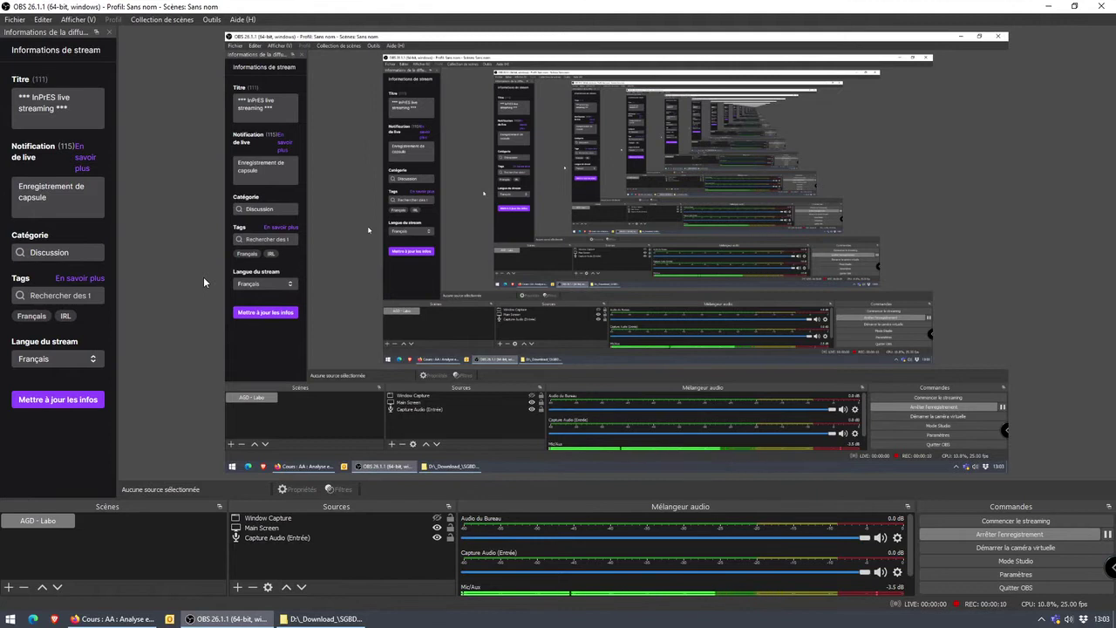
Switch to the capsuleVM folder in File Explorer and review the VirtualBox installer, extension pack and DeveloperDaysVM2019-05-31_20.ova files
mouse_move(323, 618)
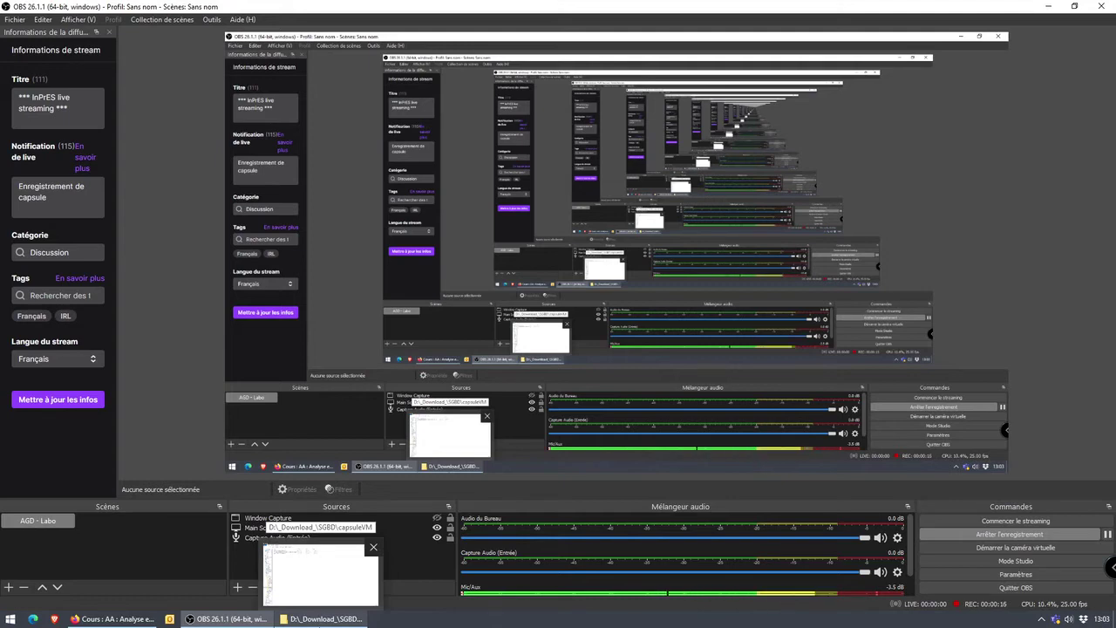
click(321, 574)
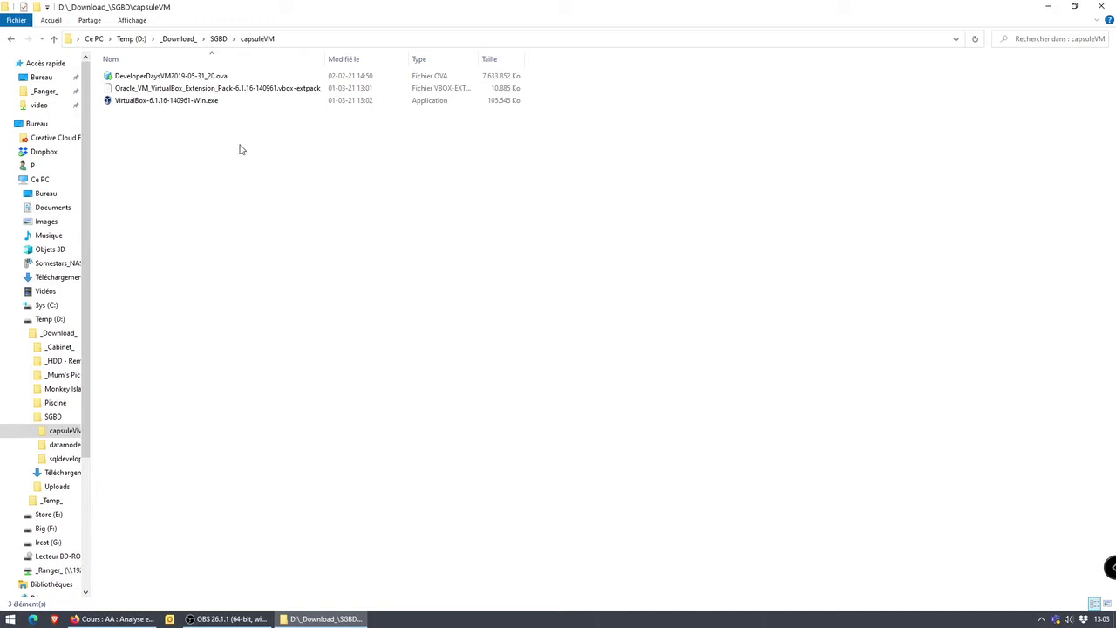
click(179, 103)
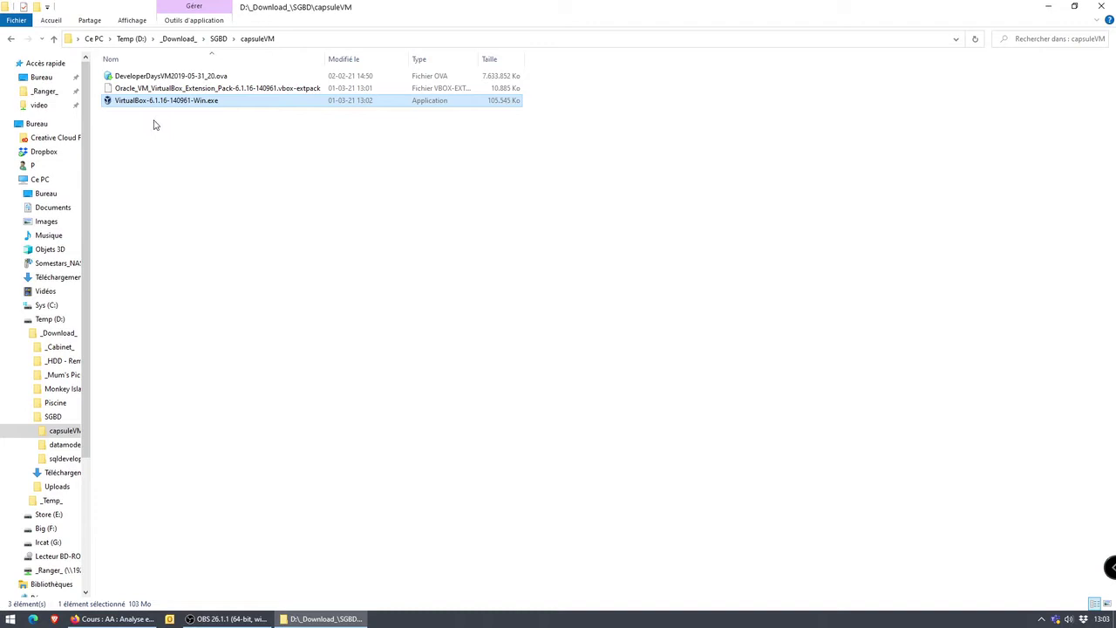
click(186, 90)
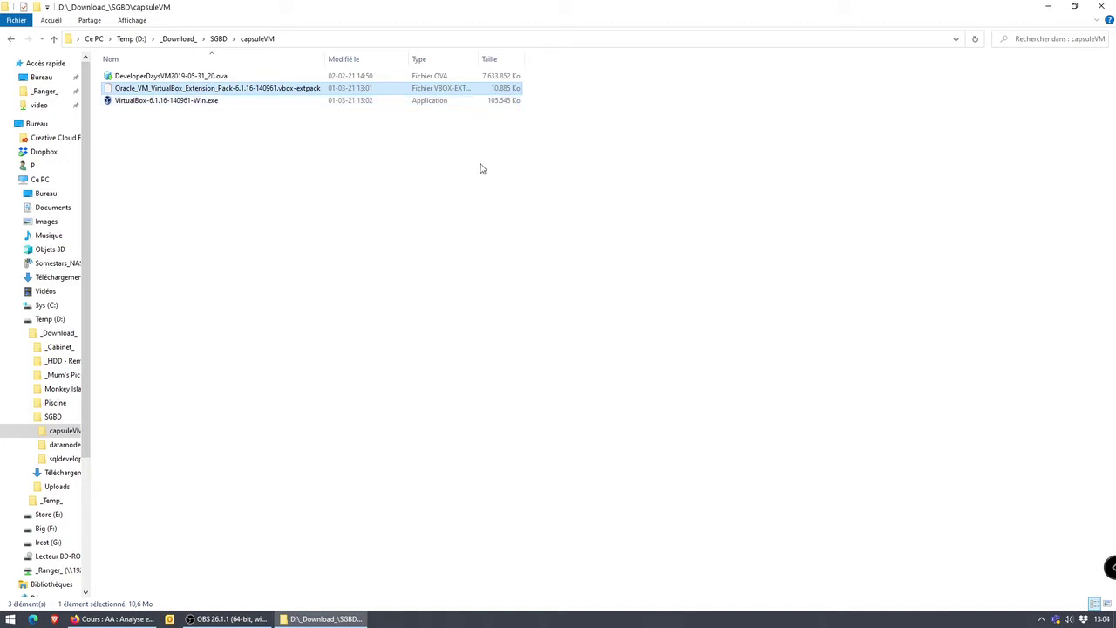
click(213, 78)
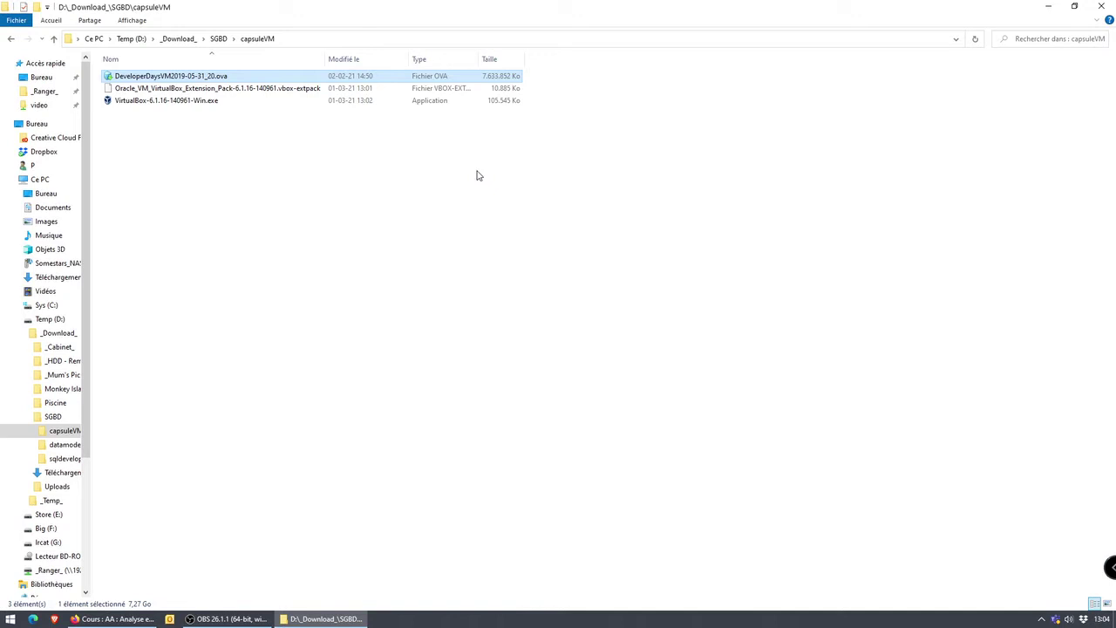
Run VirtualBox-6.1.16-140961-Win.exe, approve its execution and proceed past the installation wizard's welcome page
click(212, 103)
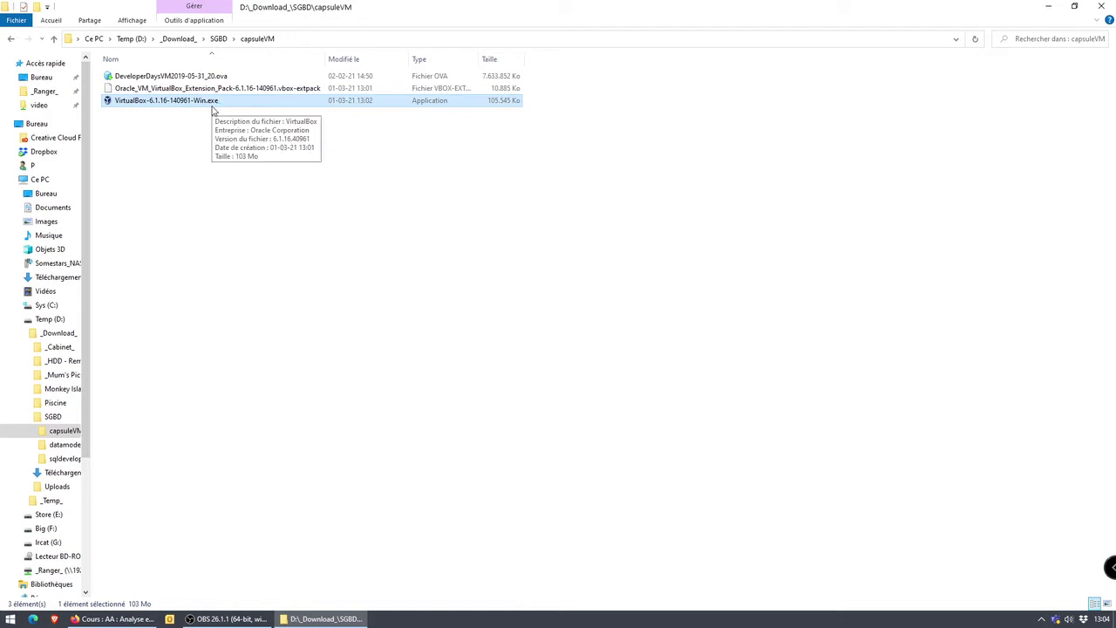
double_click(212, 106)
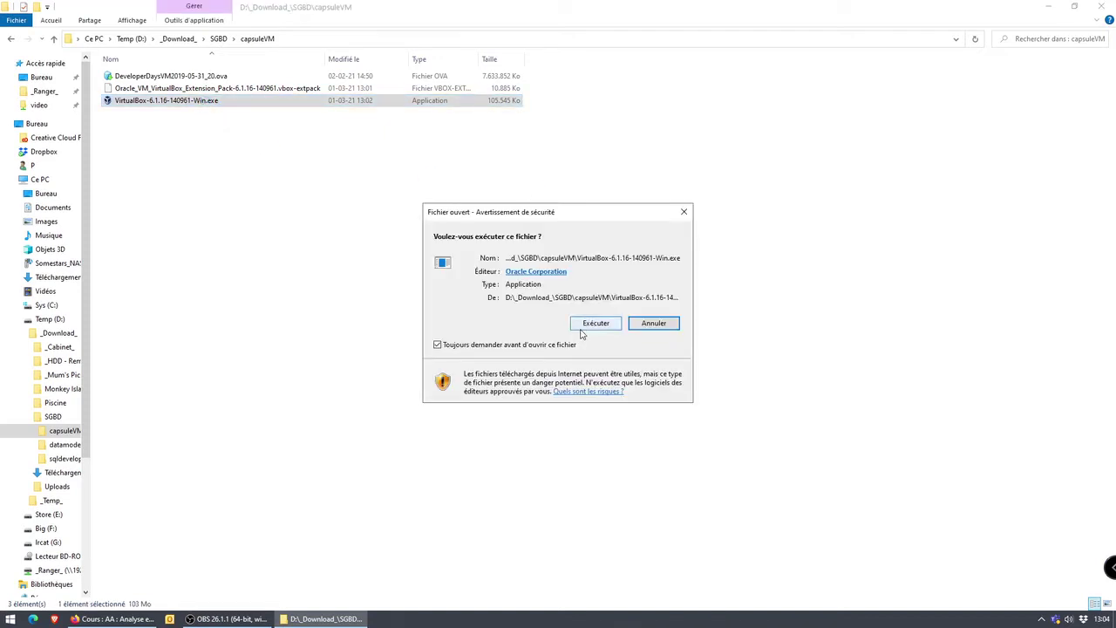
click(596, 324)
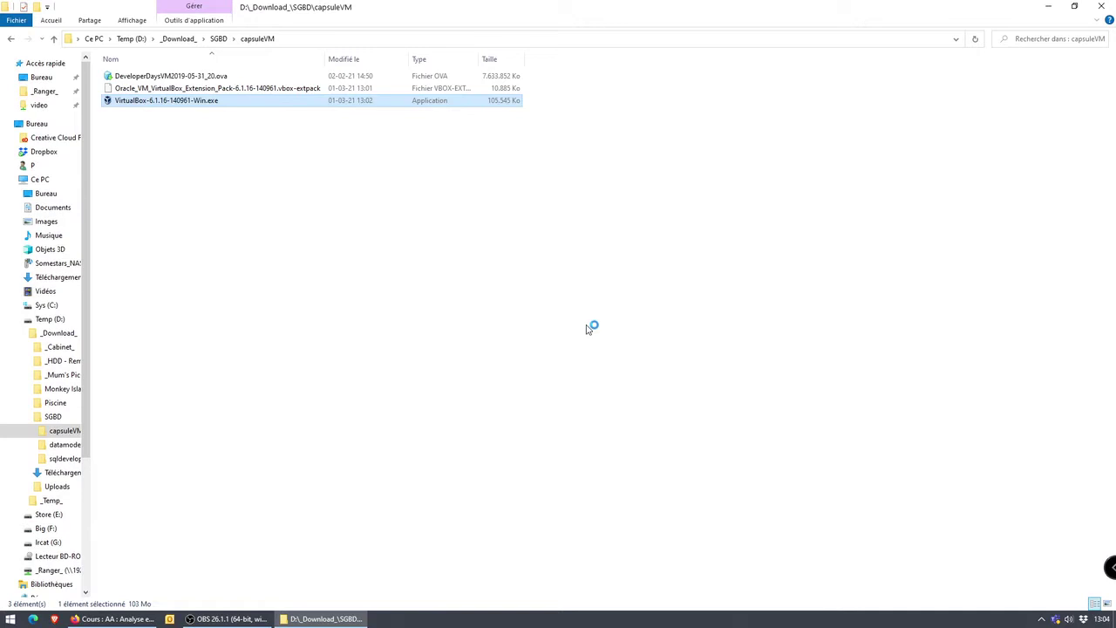
click(150, 620)
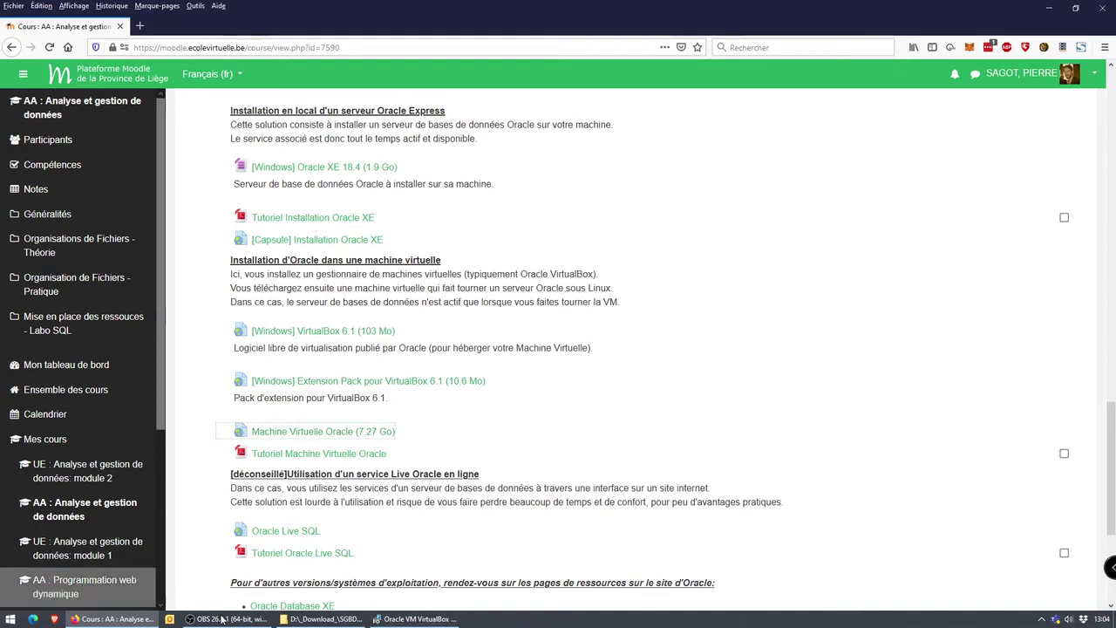
key(alt+Tab)
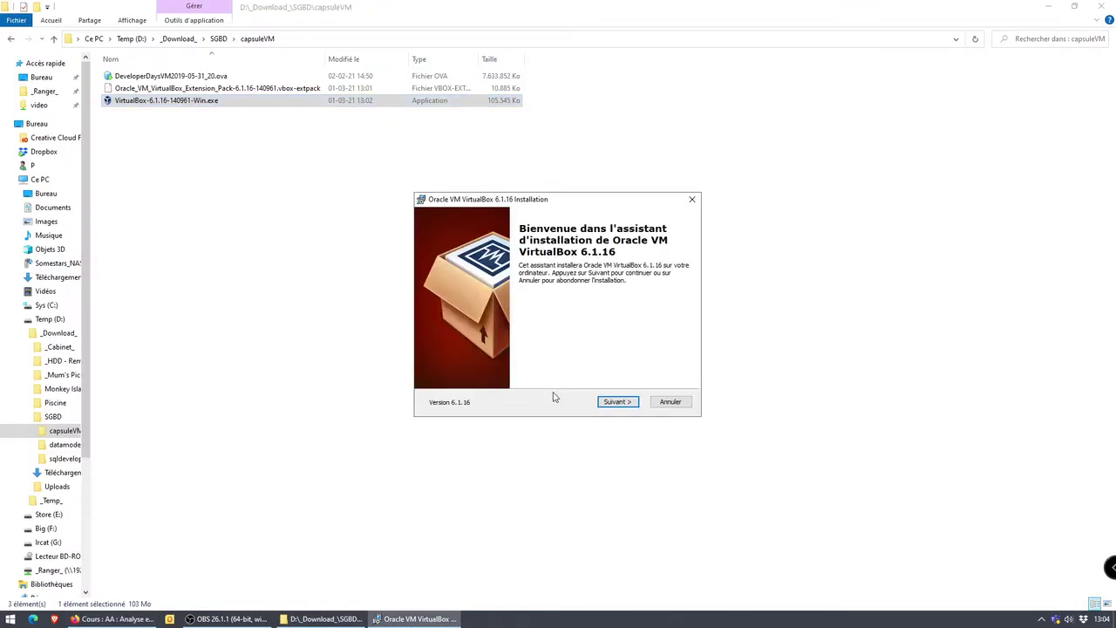
click(615, 403)
Review the USB, networking and Python components of the custom setup and continue with all features and the default location
mouse_move(519, 340)
mouse_down()
mouse_move(551, 349)
mouse_move(522, 347)
mouse_up()
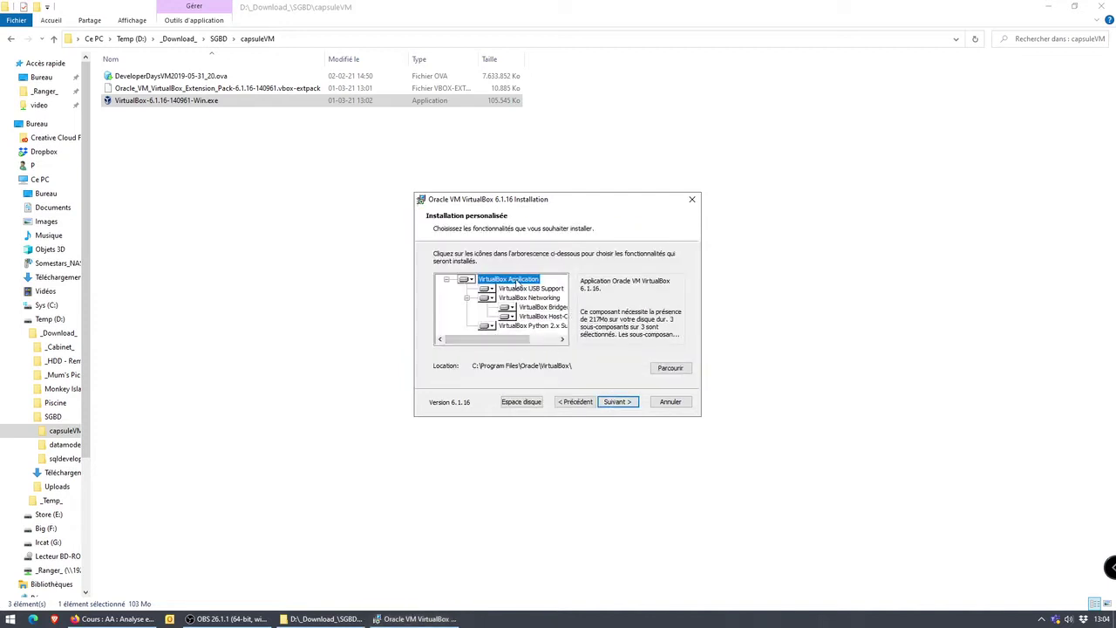
click(529, 290)
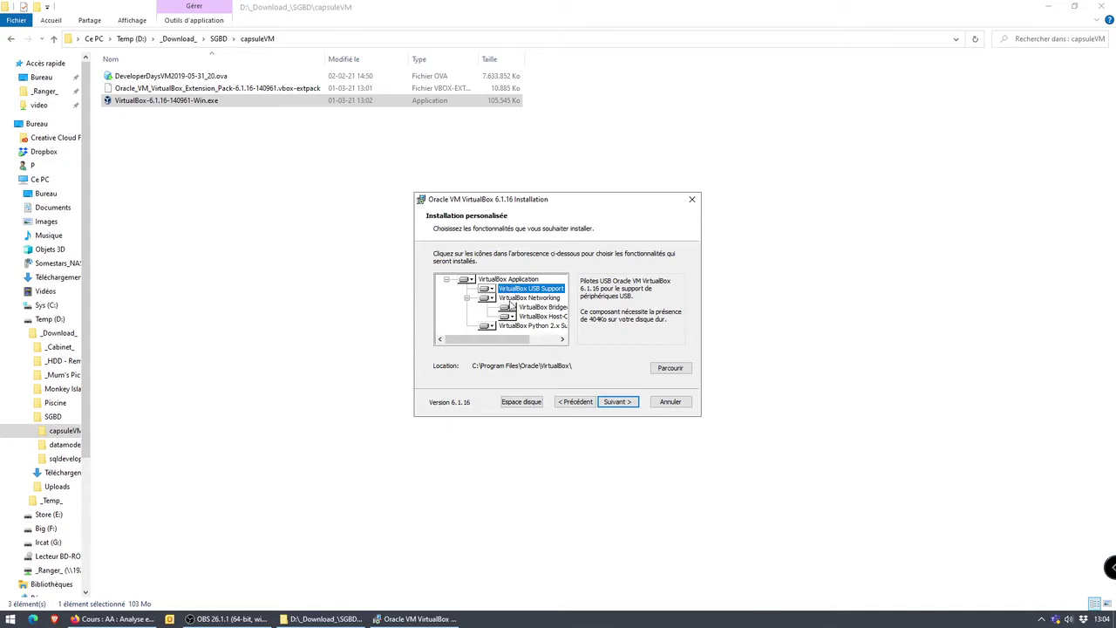
click(509, 298)
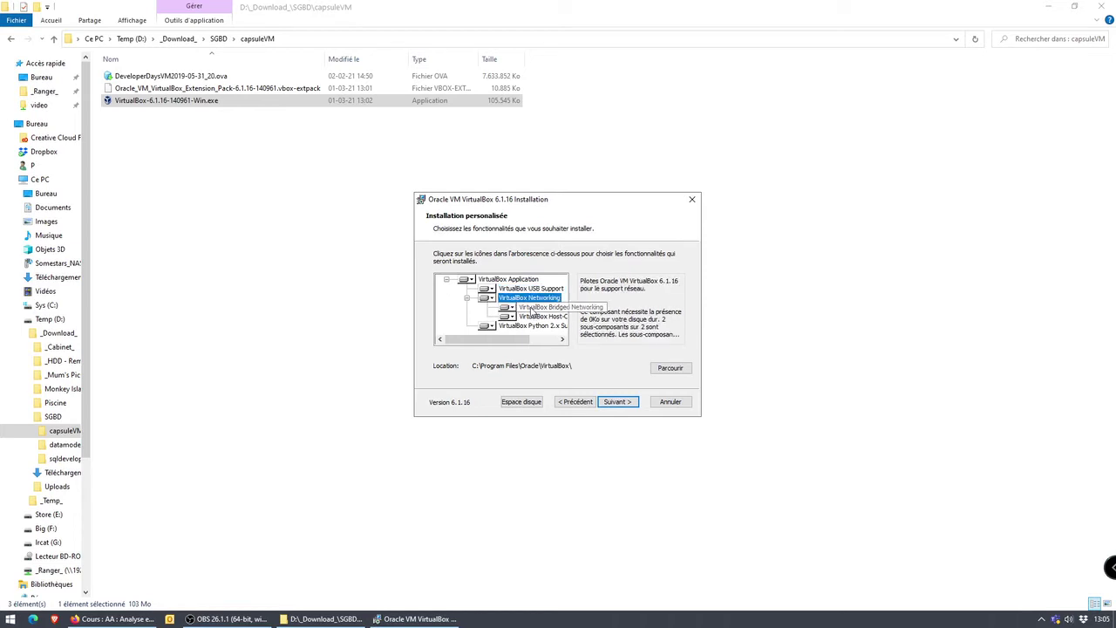
click(533, 307)
click(529, 301)
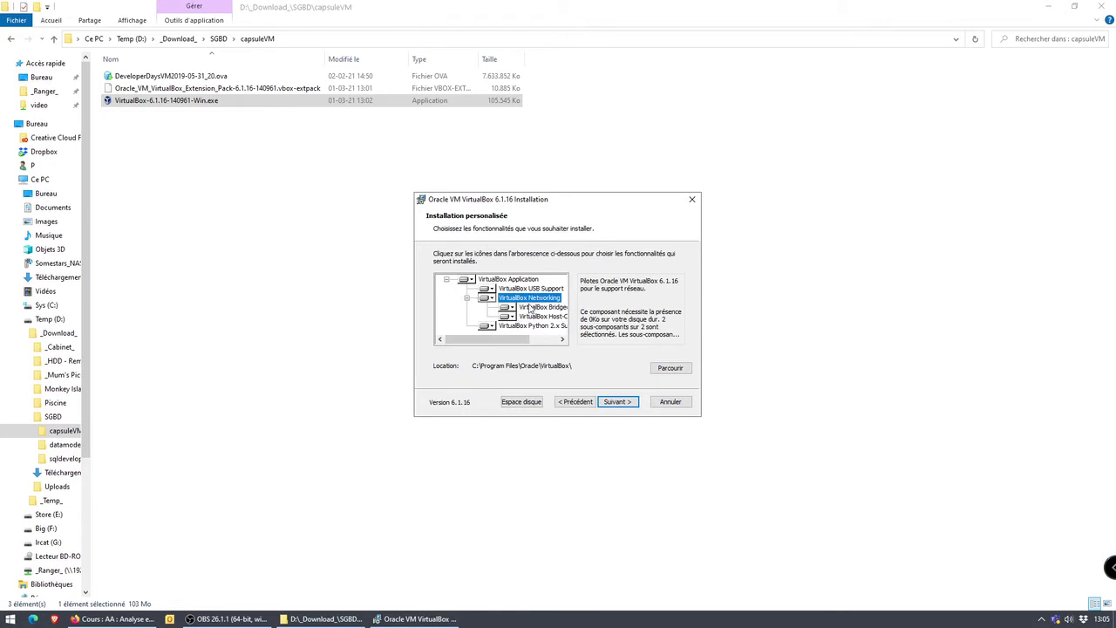
click(523, 327)
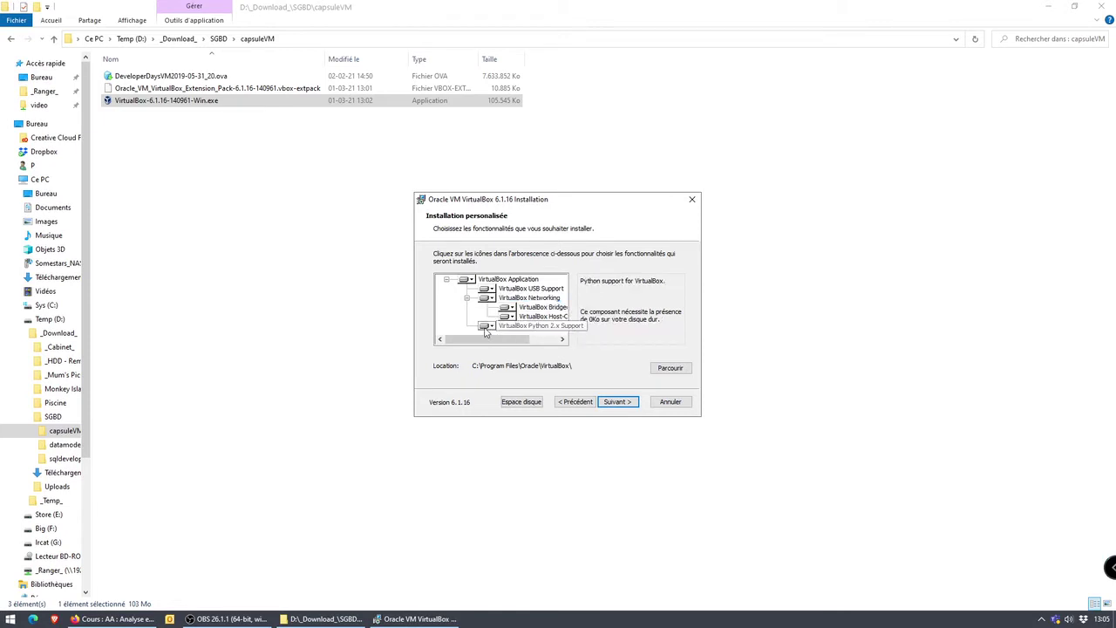
click(486, 330)
click(486, 329)
click(509, 328)
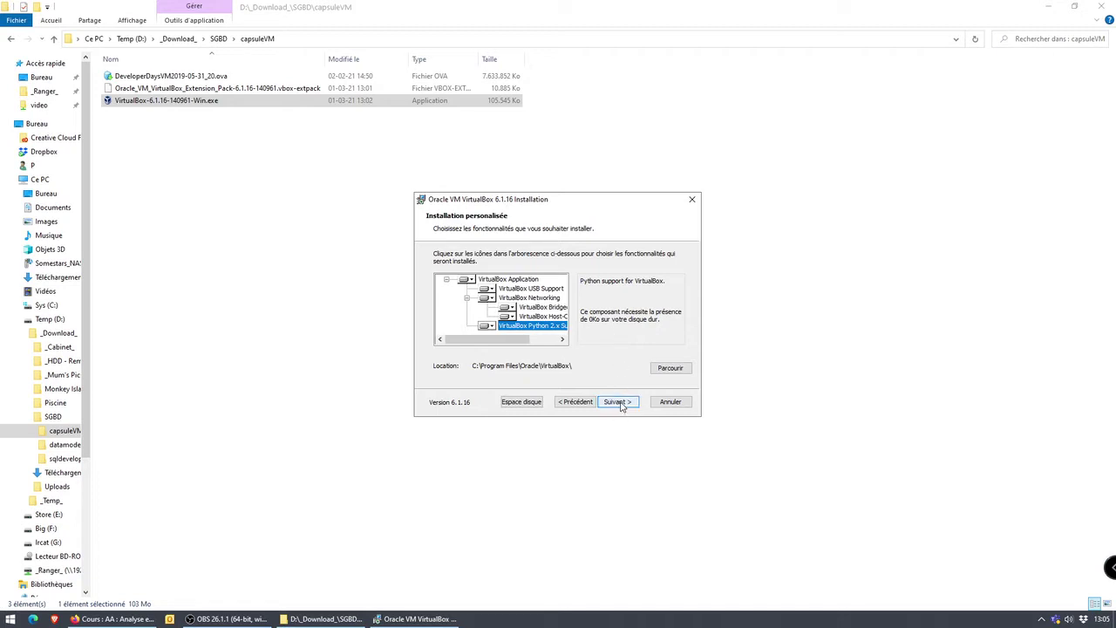
click(620, 402)
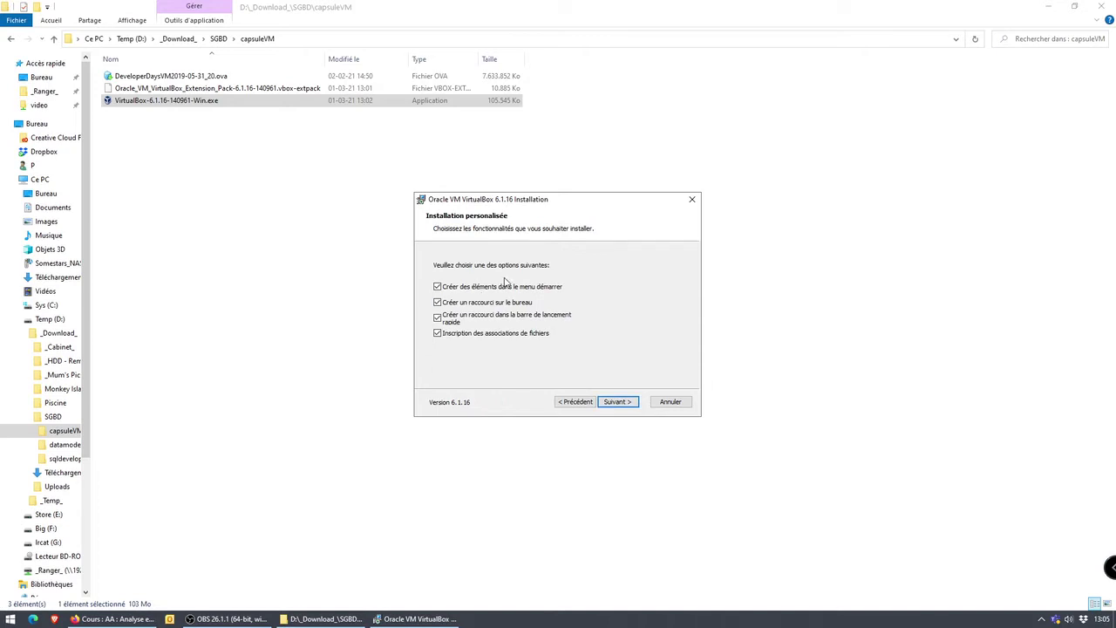
Uncheck the Start menu entries, quick launch shortcut and file association options, leave the desktop shortcut checked, and continue
click(438, 288)
click(438, 318)
click(439, 336)
click(617, 403)
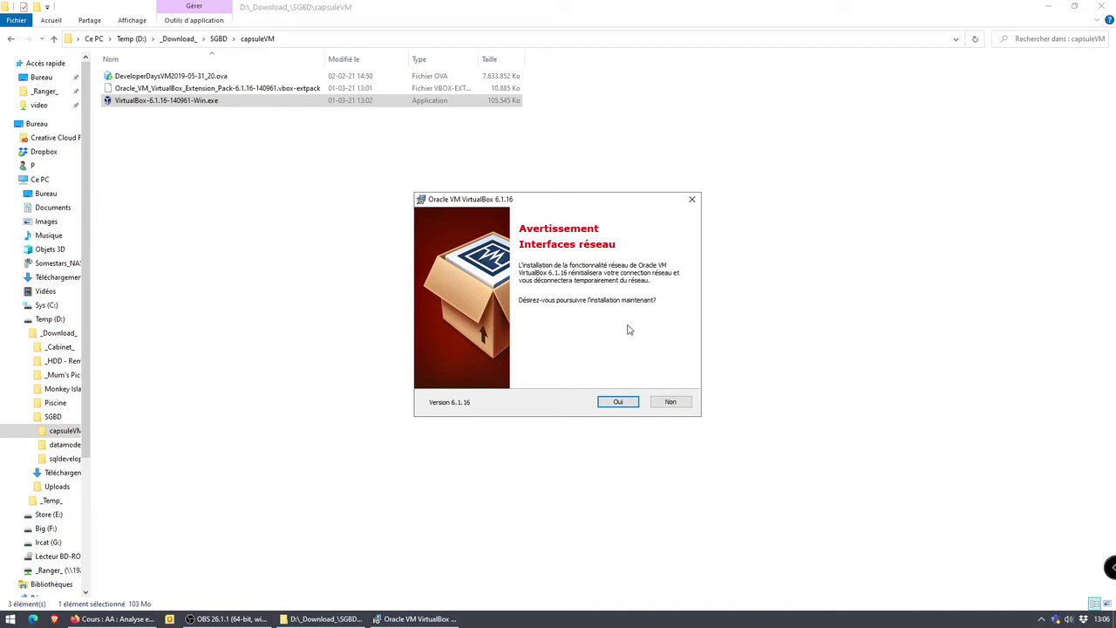
Accept the network interface warning, install VirtualBox with administrator authorization, and finish the wizard with starting VirtualBox enabled
click(614, 409)
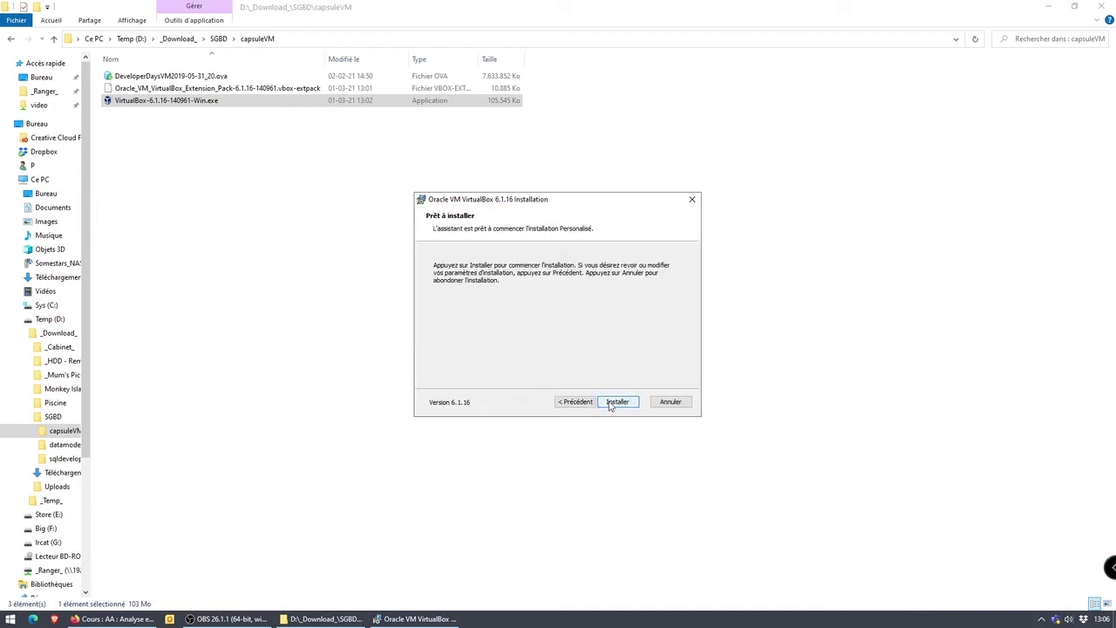
click(619, 404)
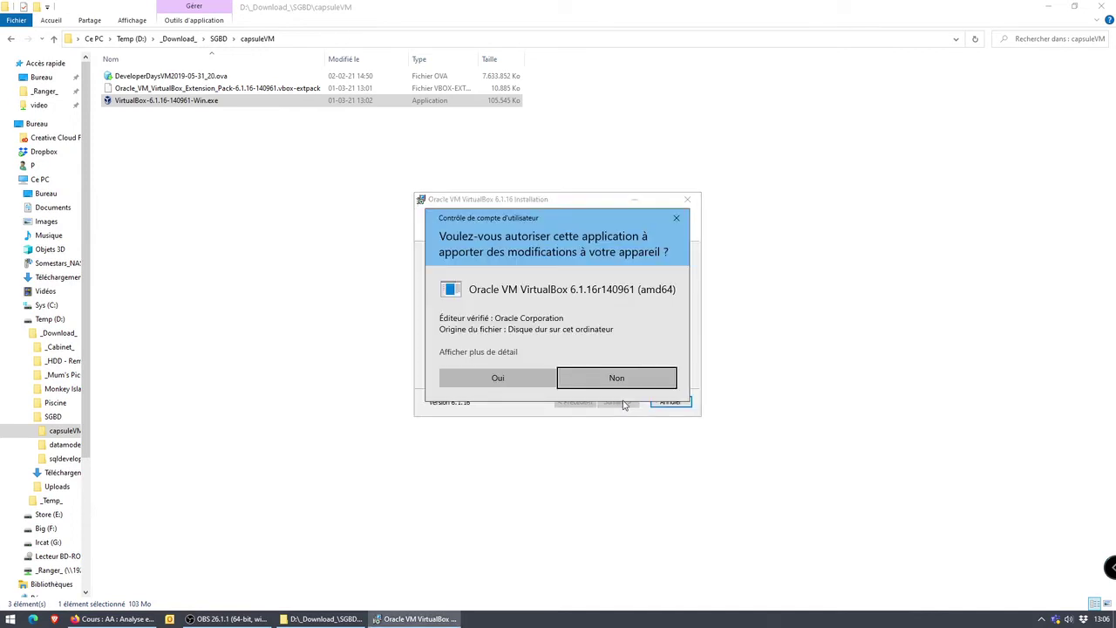
click(501, 380)
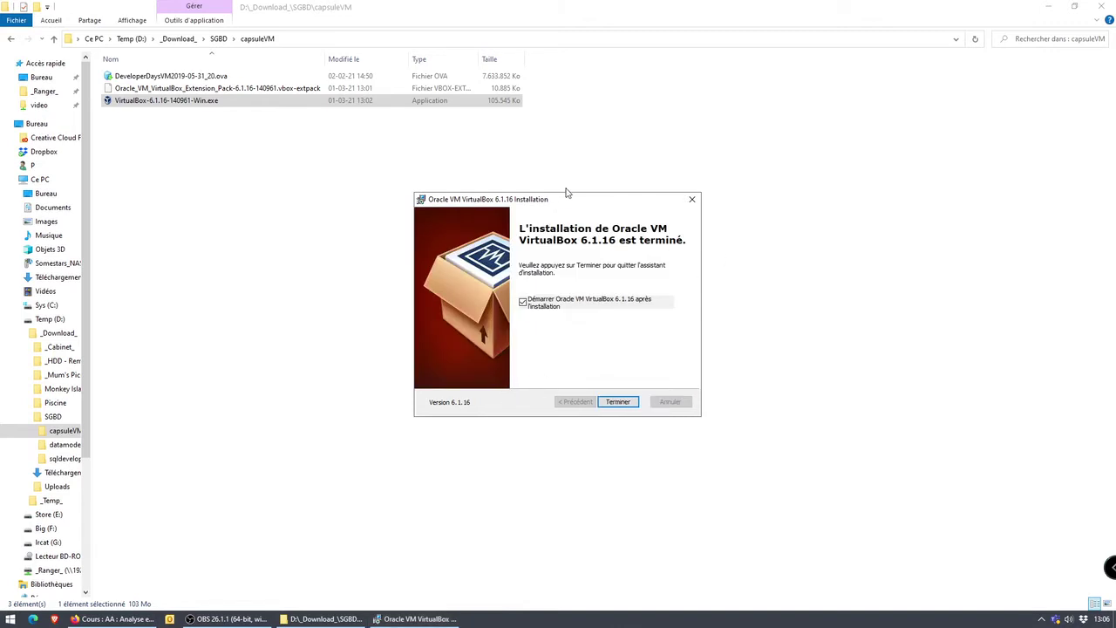
click(618, 402)
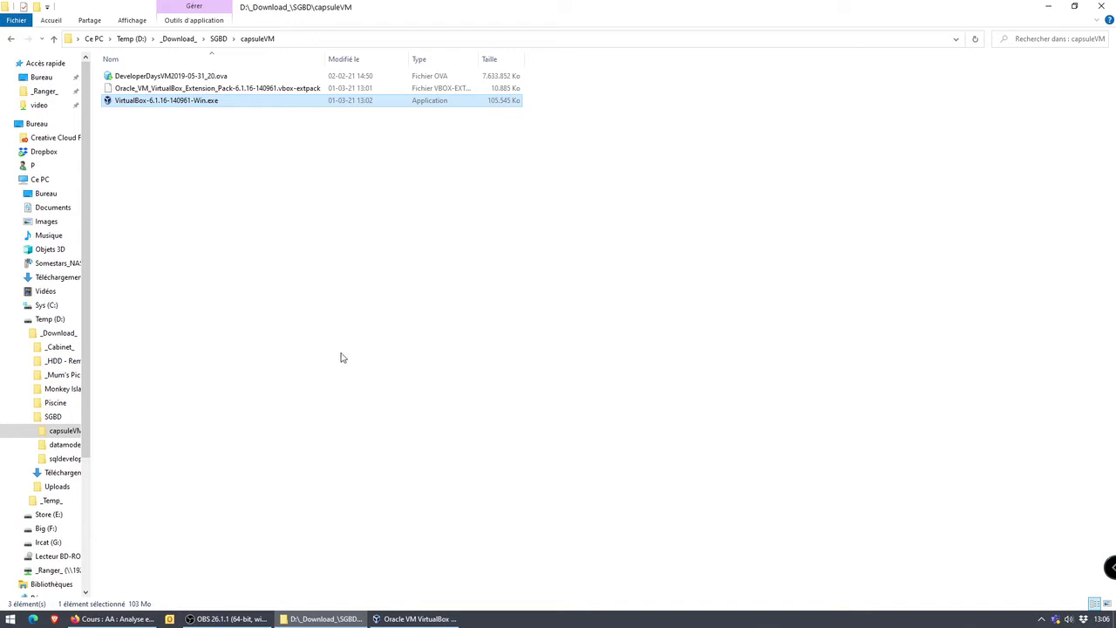
Save the VirtualBox-6.1.18-142142-Win.exe download in Firefox and dismiss the update notice back in VirtualBox
click(451, 620)
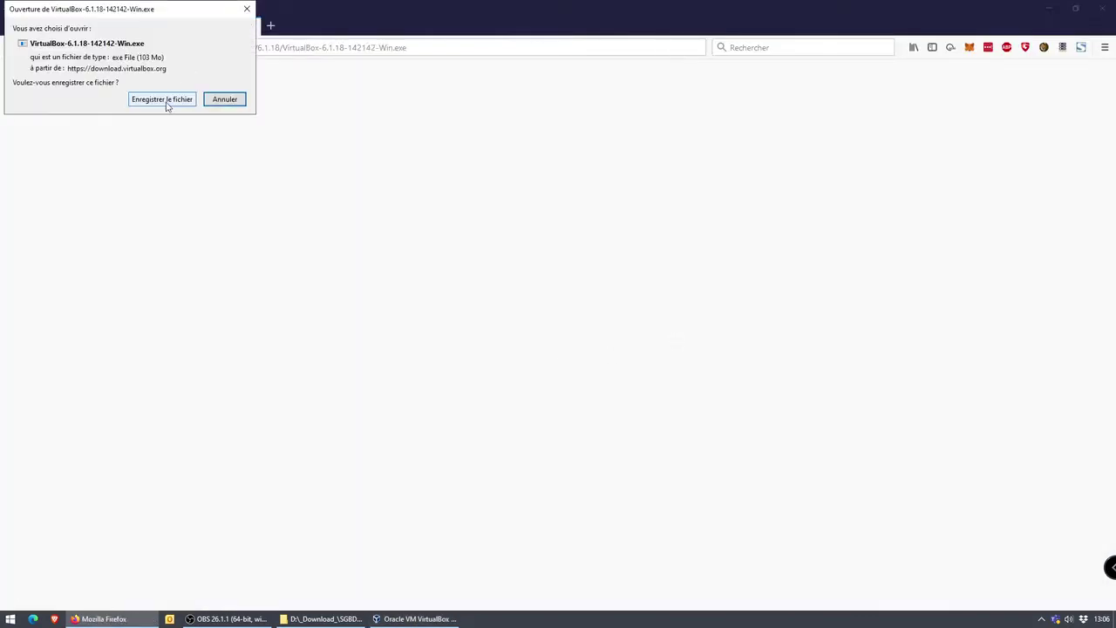
click(162, 99)
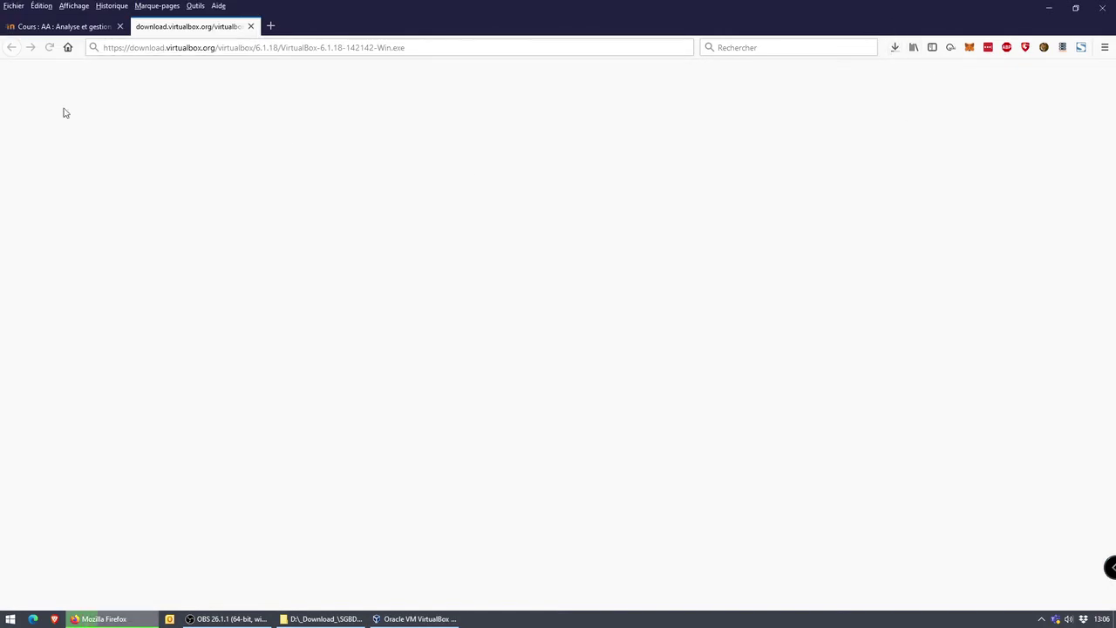
click(417, 619)
click(560, 360)
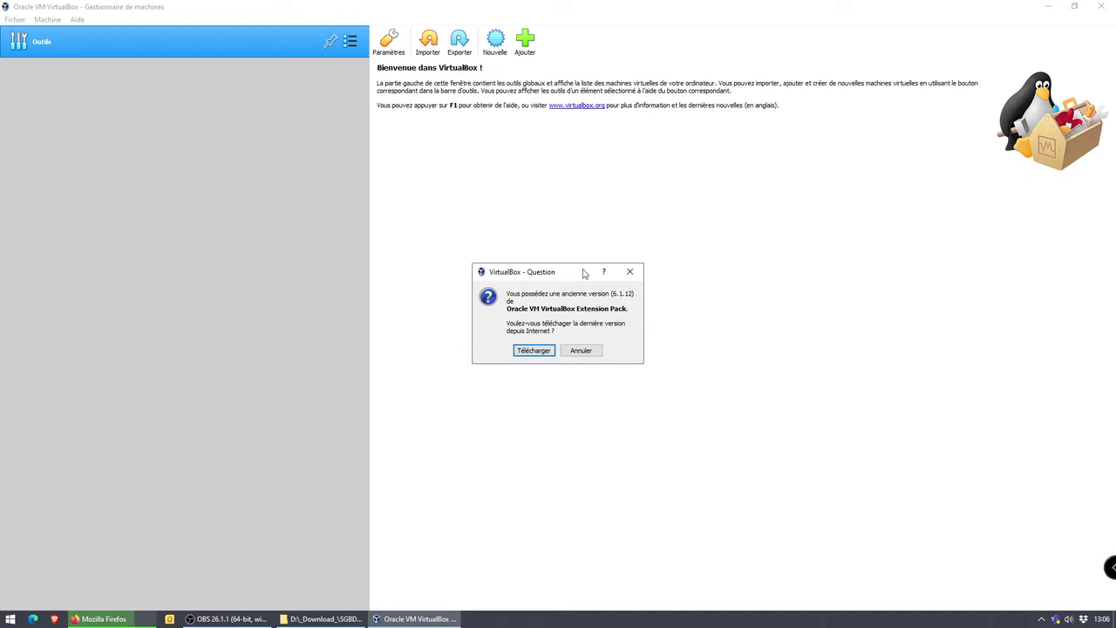
Download Oracle VM VirtualBox Extension Pack 6.1.16 and choose to update the installed extension with it
click(535, 350)
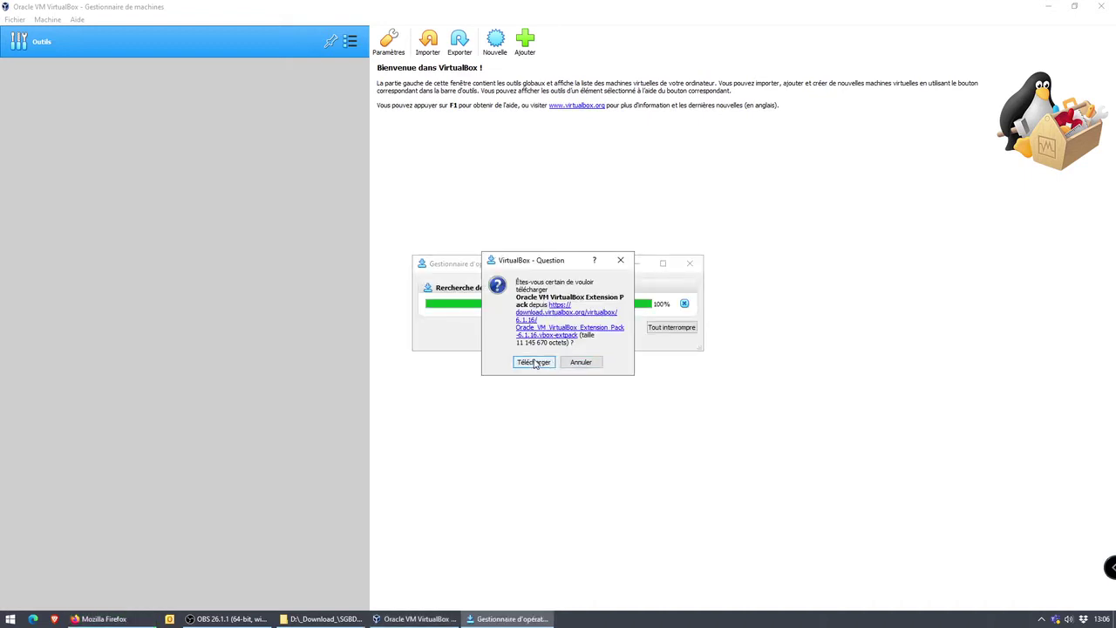
click(534, 362)
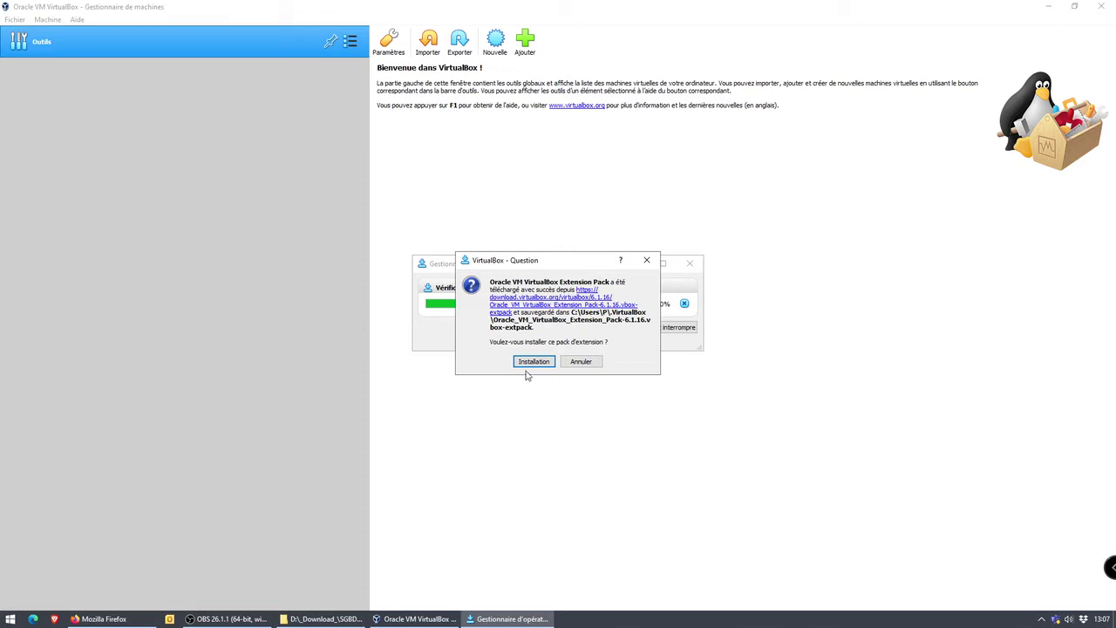
click(533, 362)
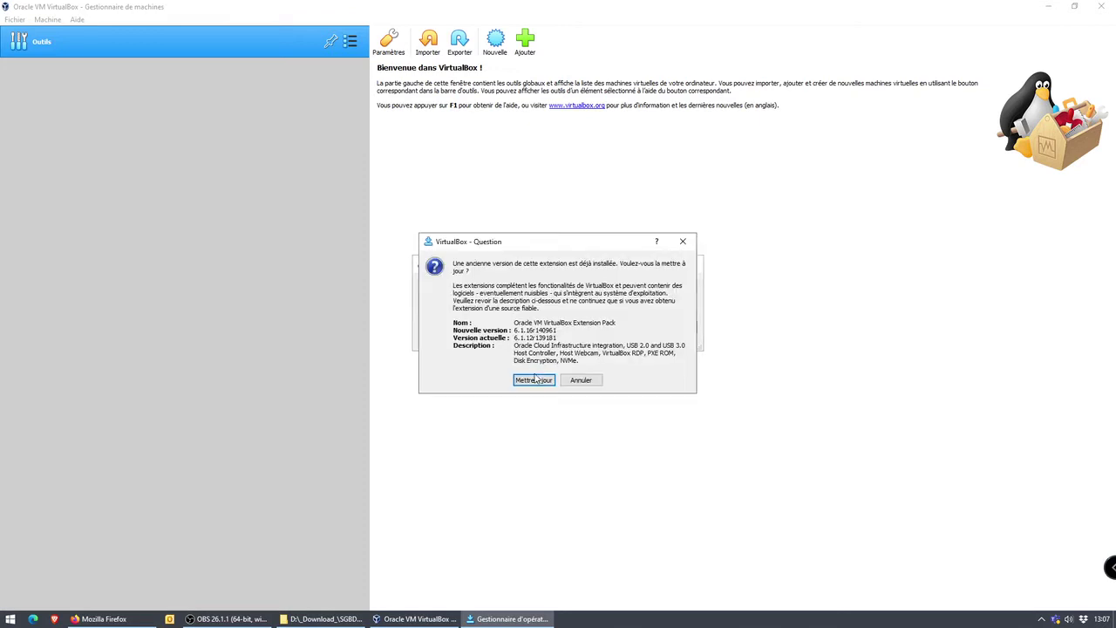
click(534, 380)
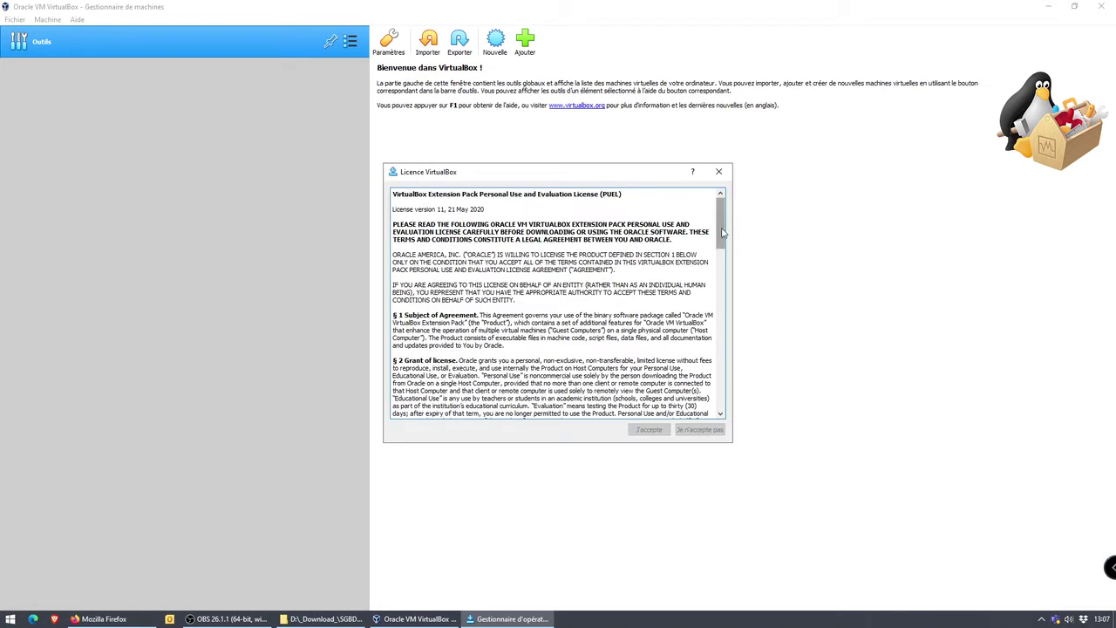
Read through to the end of the extension pack licence, accept it, and authorize VirtualBox ExtPack Helper to make changes
drag(724, 223, 724, 383)
click(648, 431)
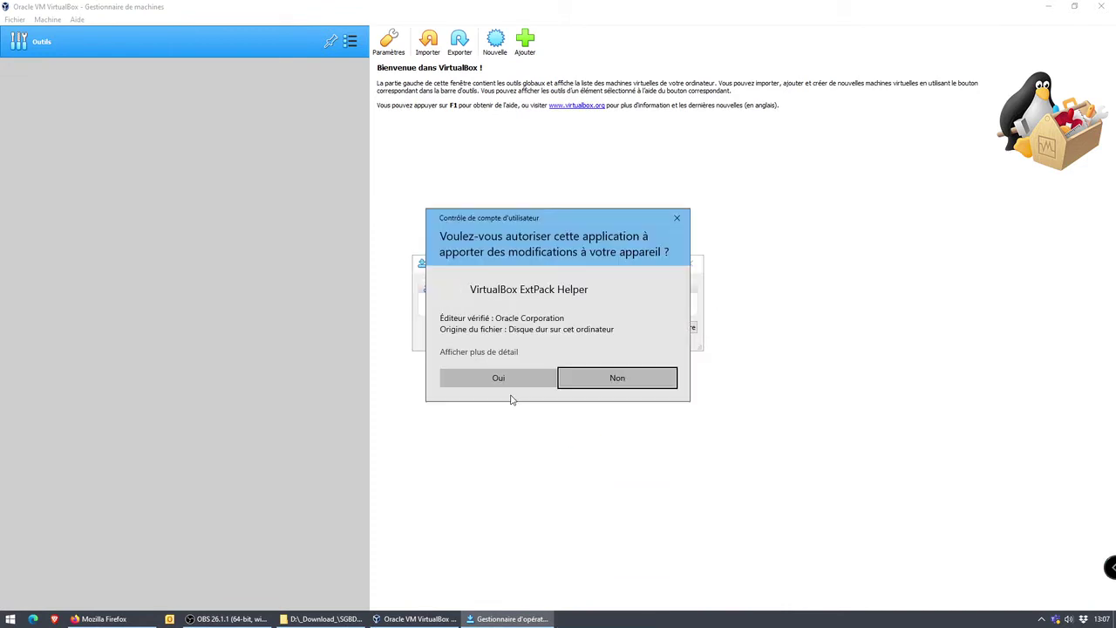
click(502, 377)
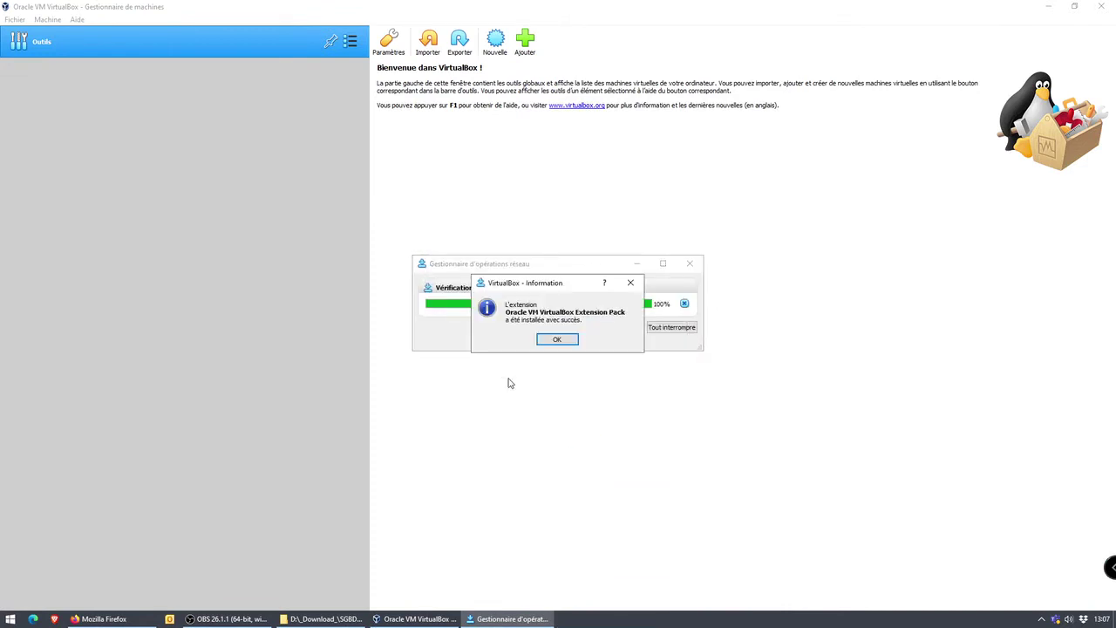
Close the installation notice and delete the downloaded 6.1.12 and 6.1.16 extension pack files
click(557, 341)
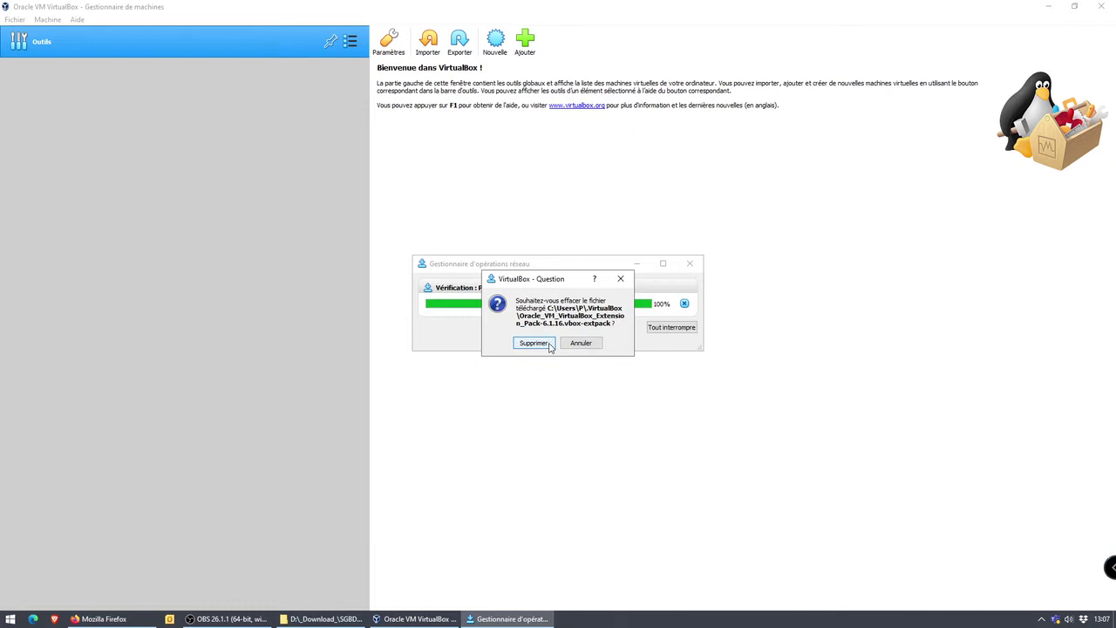
click(550, 345)
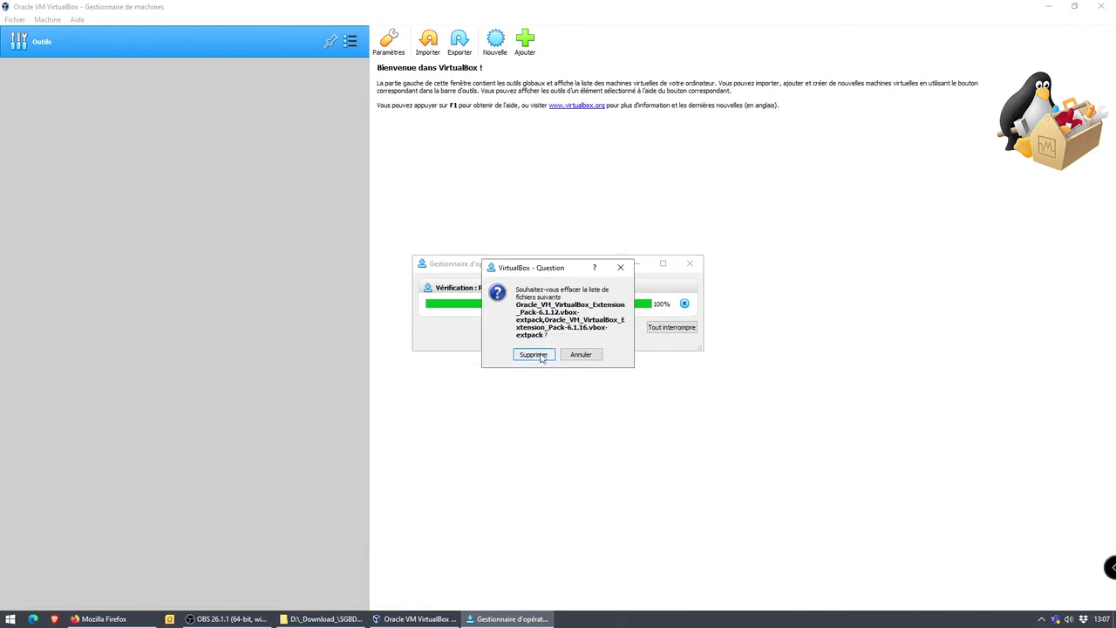
click(542, 359)
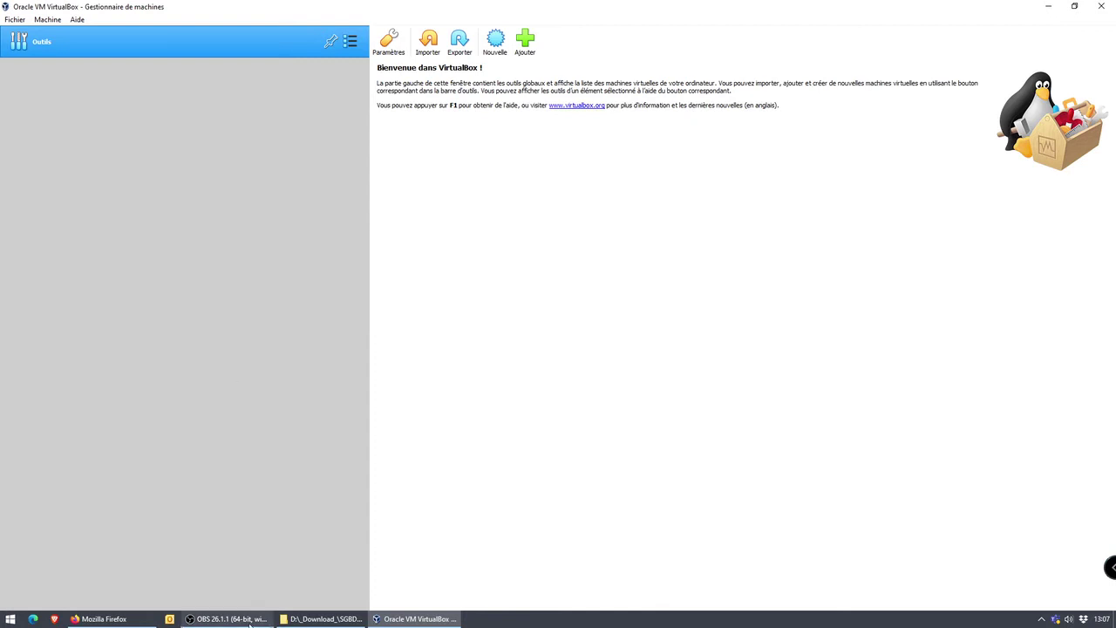
Check DeveloperDaysVM2019-05-31_20.ova in the capsuleVM folder in File Explorer and return to VirtualBox
click(318, 618)
click(175, 77)
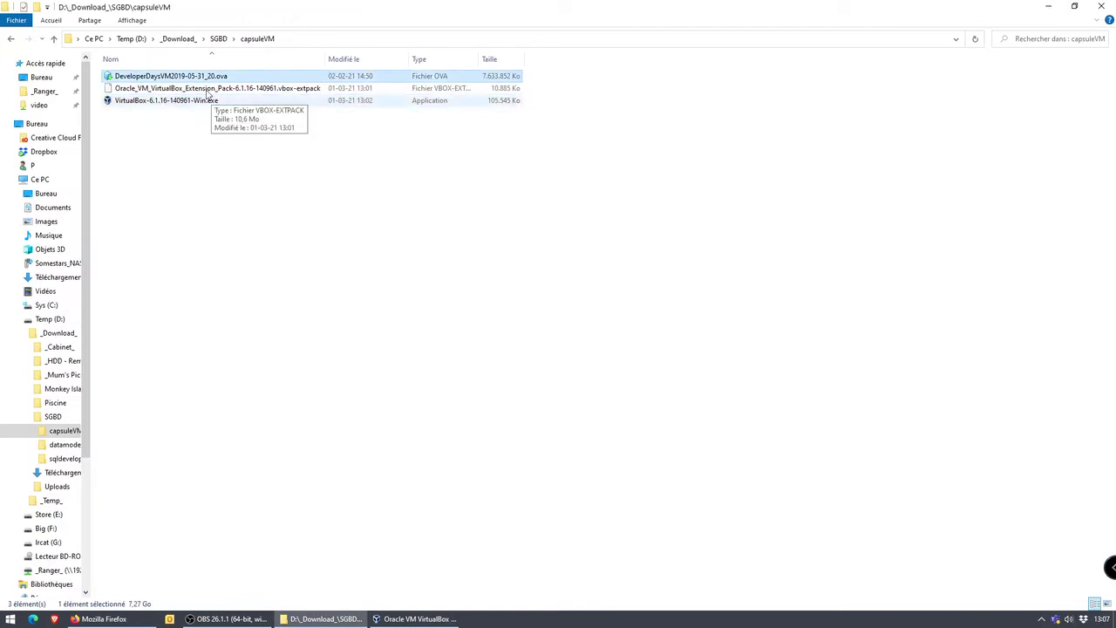
drag(427, 610, 102, 42)
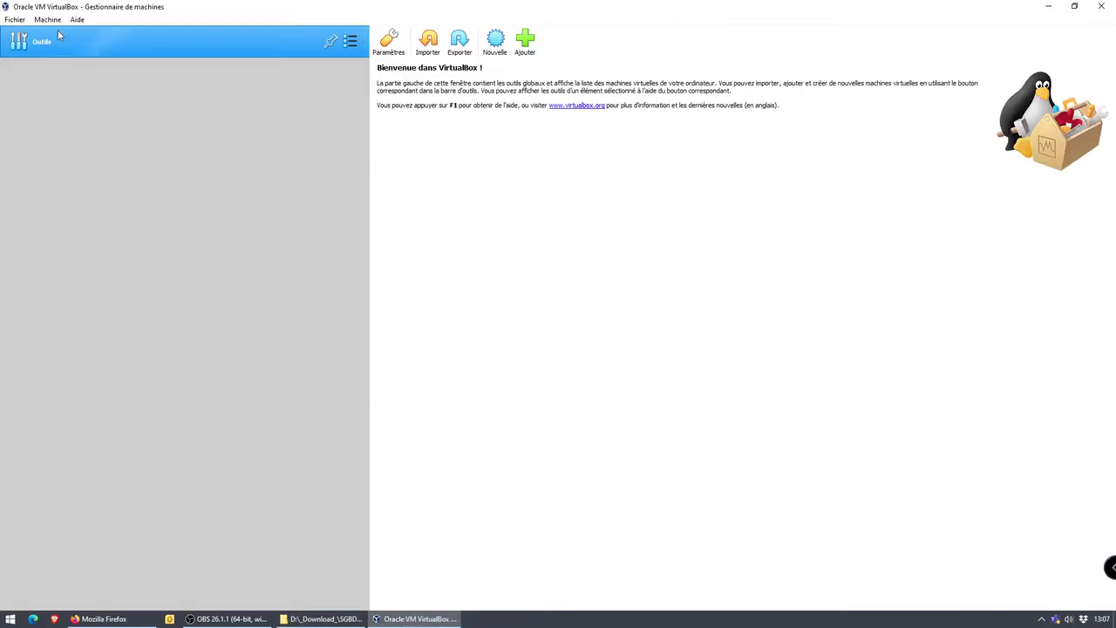
Start a virtual appliance import from the local file D:\_Download_\SGBD\capsuleVM\DeveloperDaysVM2019-05-31_20.ova and continue to the appliance settings
click(14, 19)
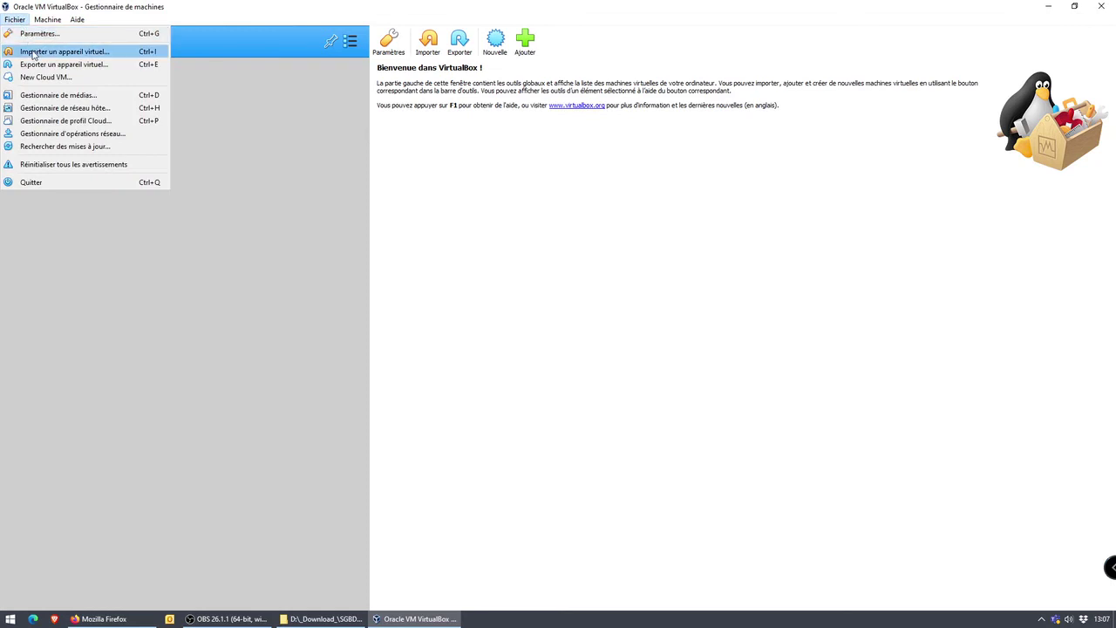
click(33, 52)
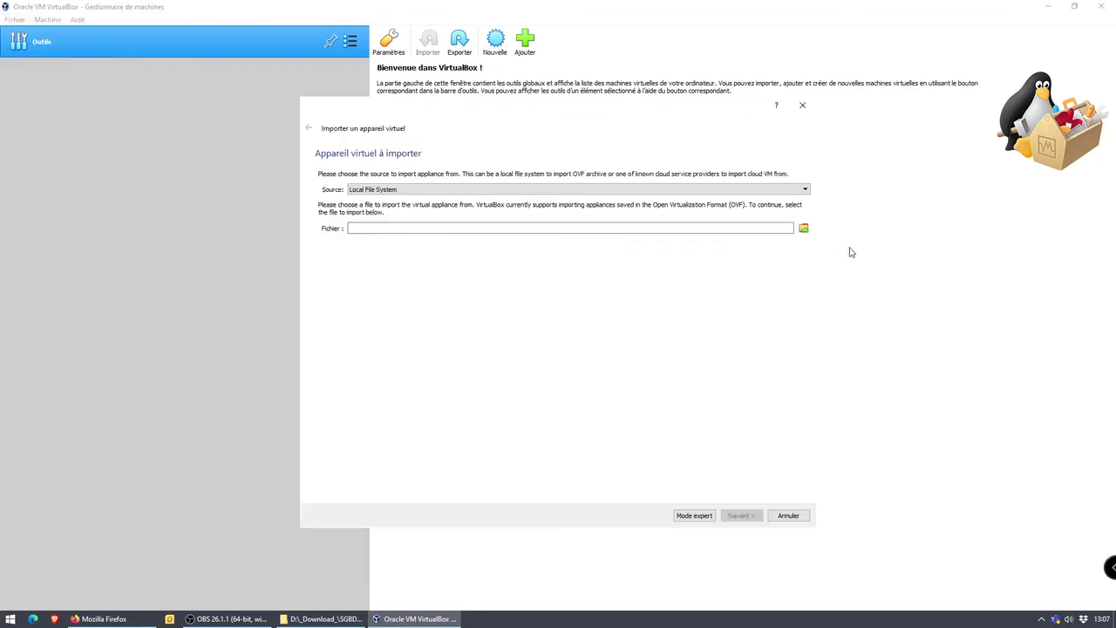
click(804, 229)
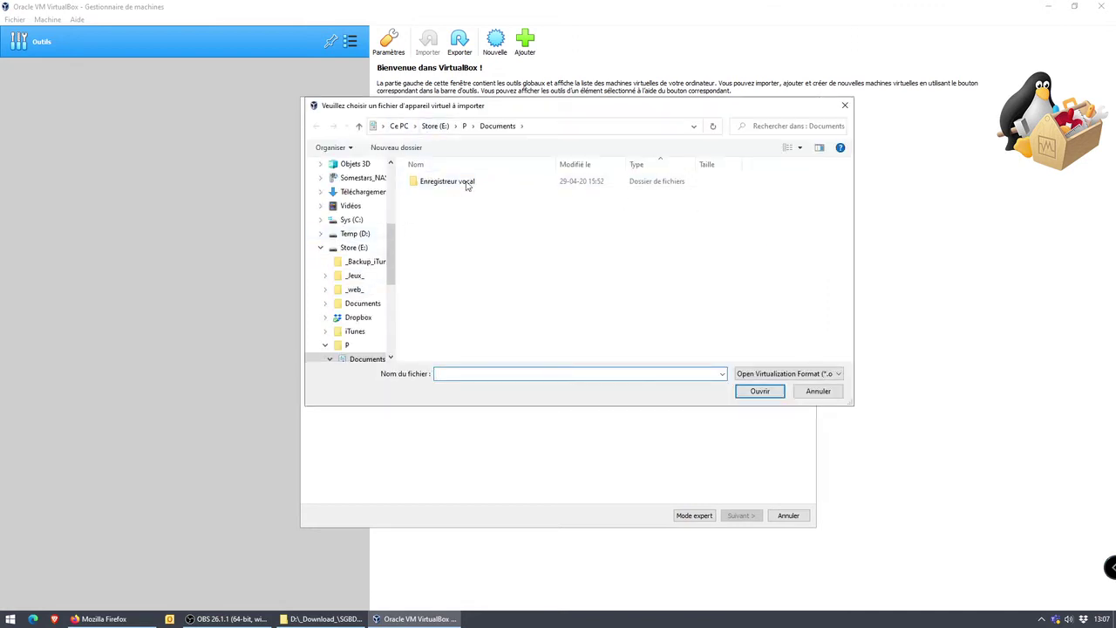
click(353, 233)
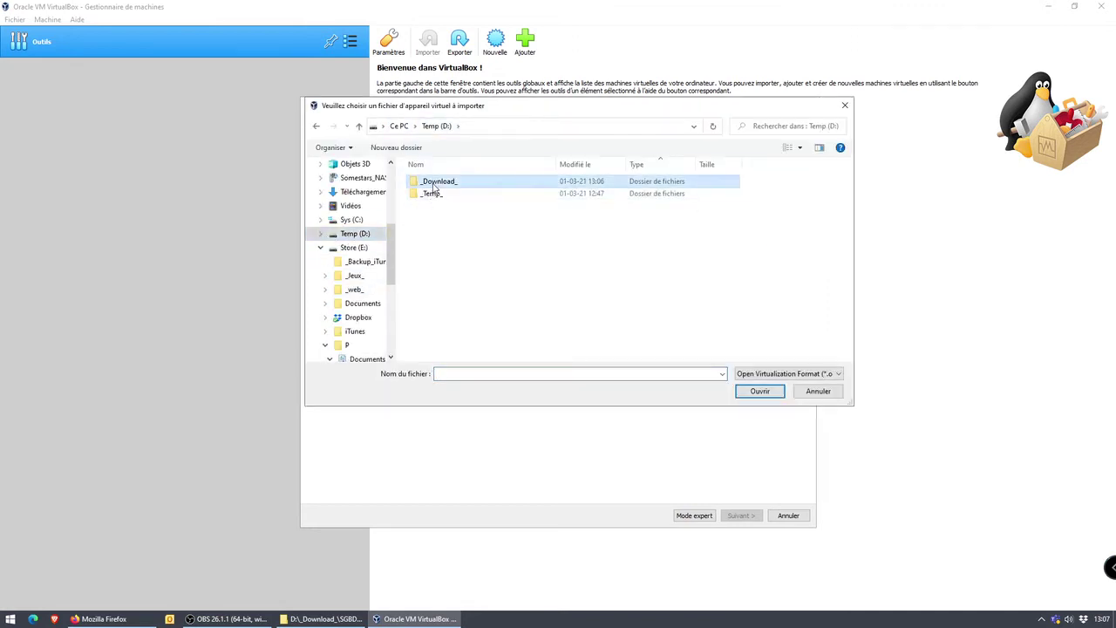
double_click(432, 182)
double_click(428, 242)
double_click(437, 184)
click(438, 183)
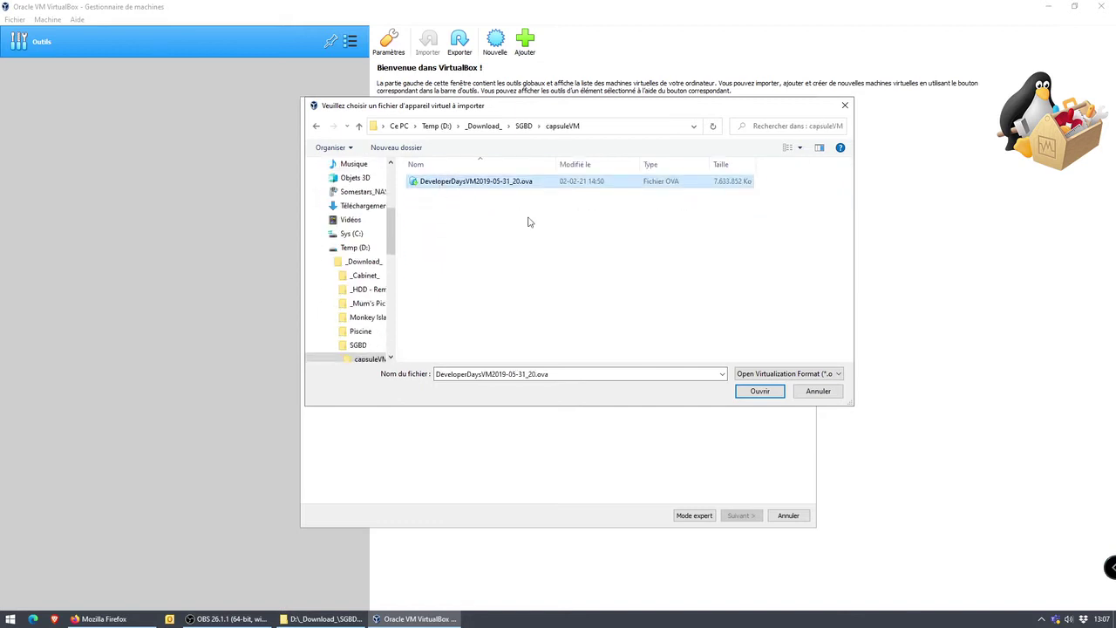
click(776, 394)
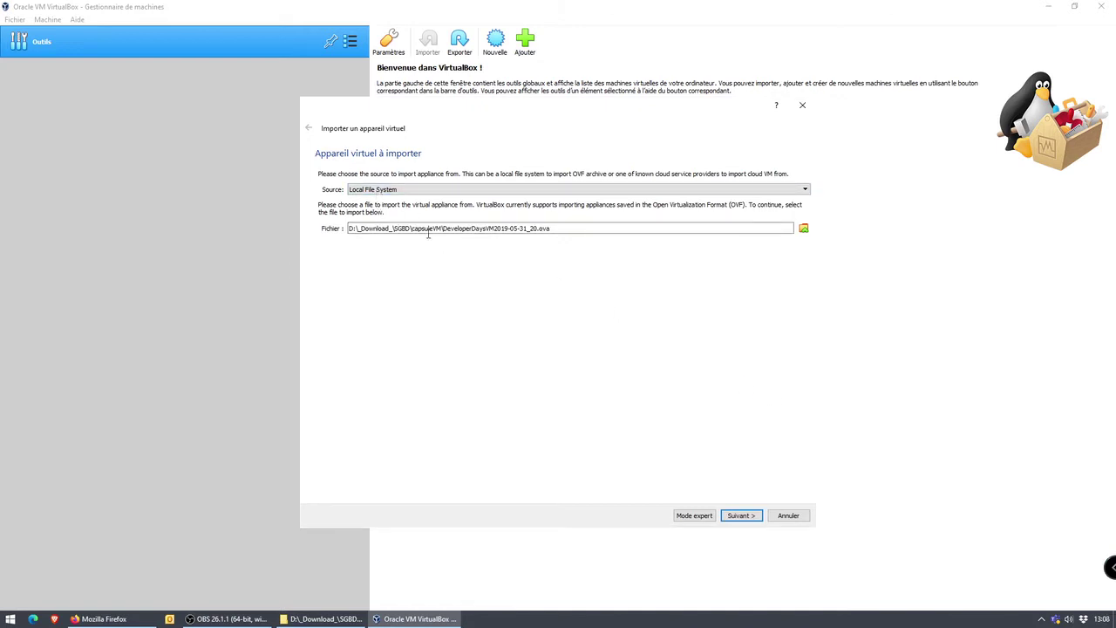
click(742, 515)
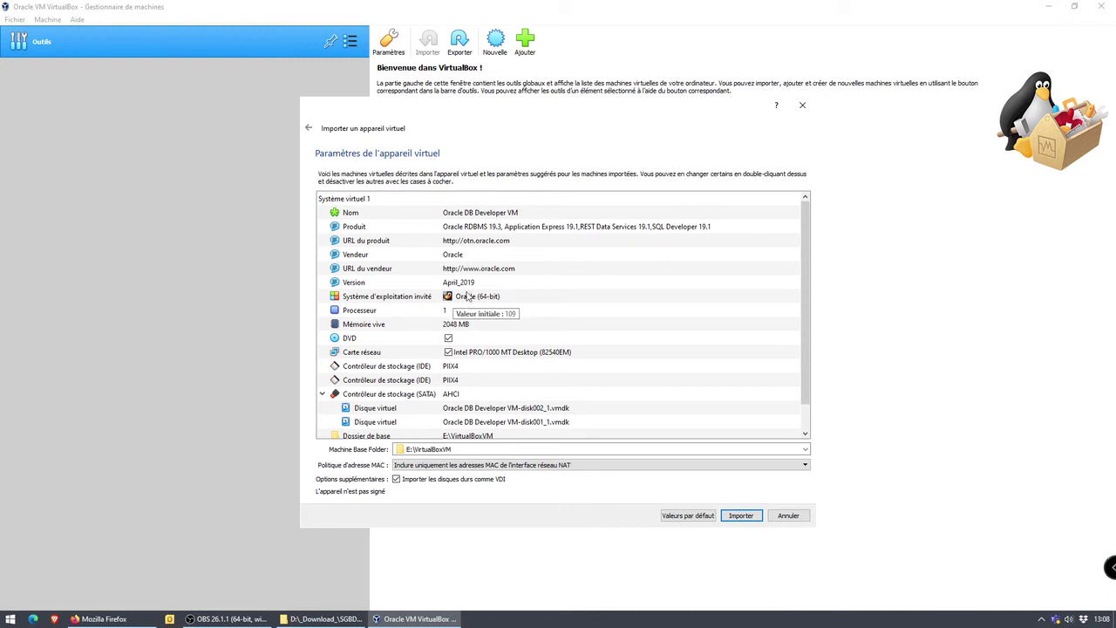
Examine the appliance's processor, memory and base folder settings without changing their values
click(458, 312)
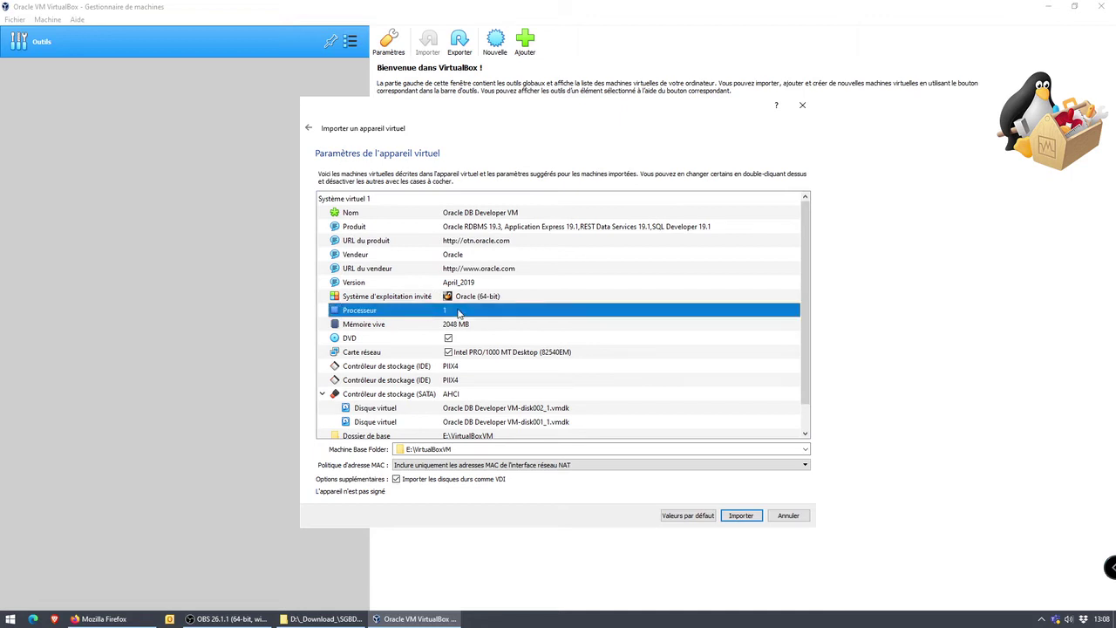
click(462, 325)
double_click(462, 324)
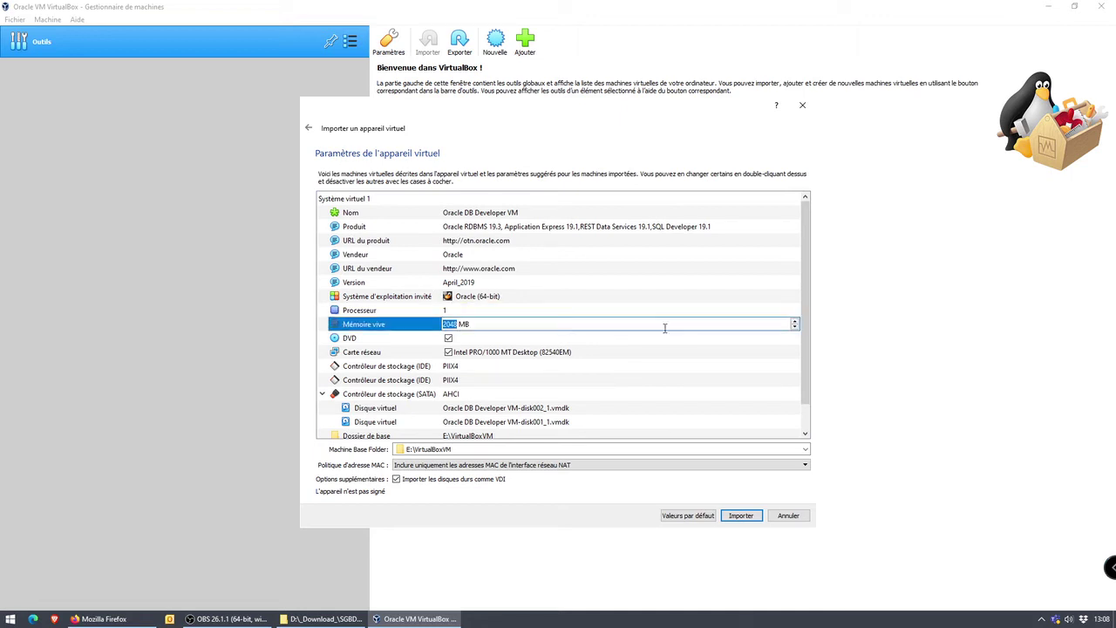
double_click(488, 311)
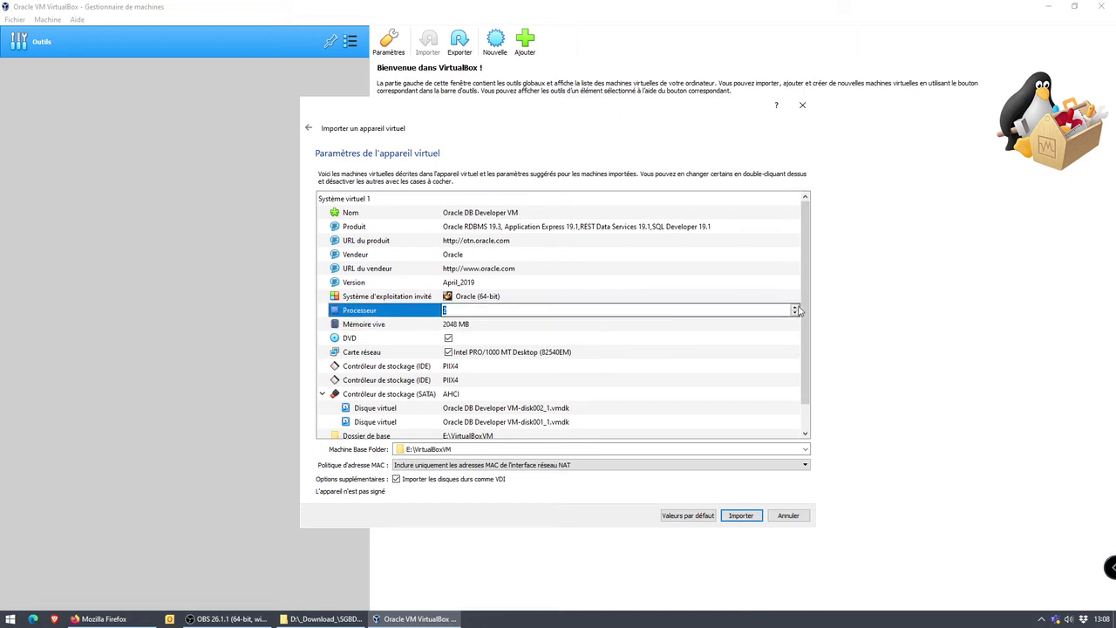
key(Return)
click(534, 325)
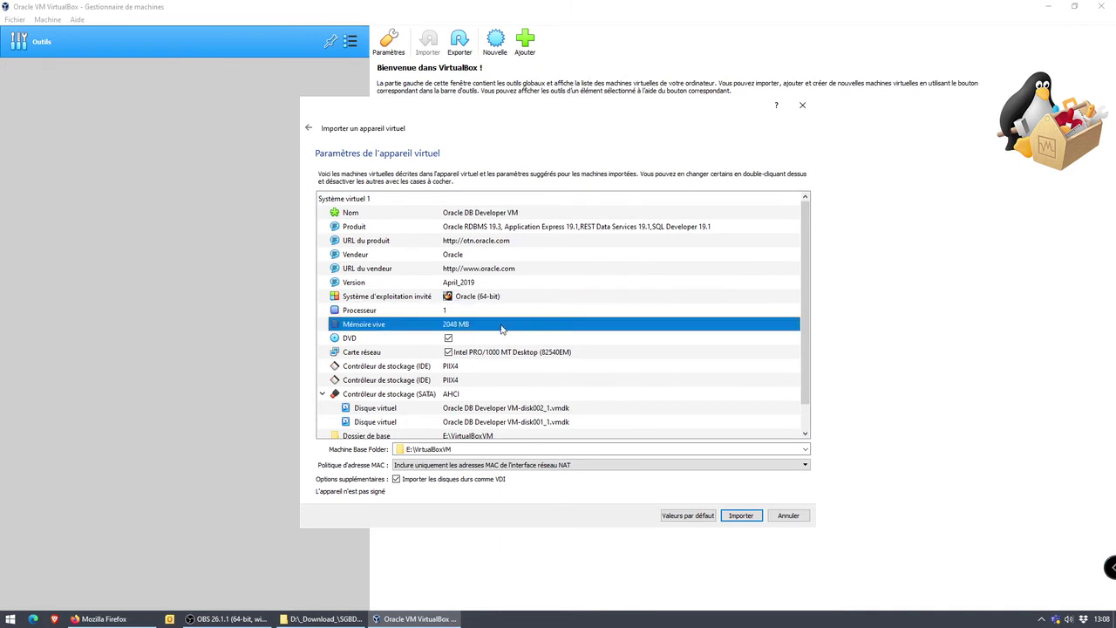
double_click(501, 327)
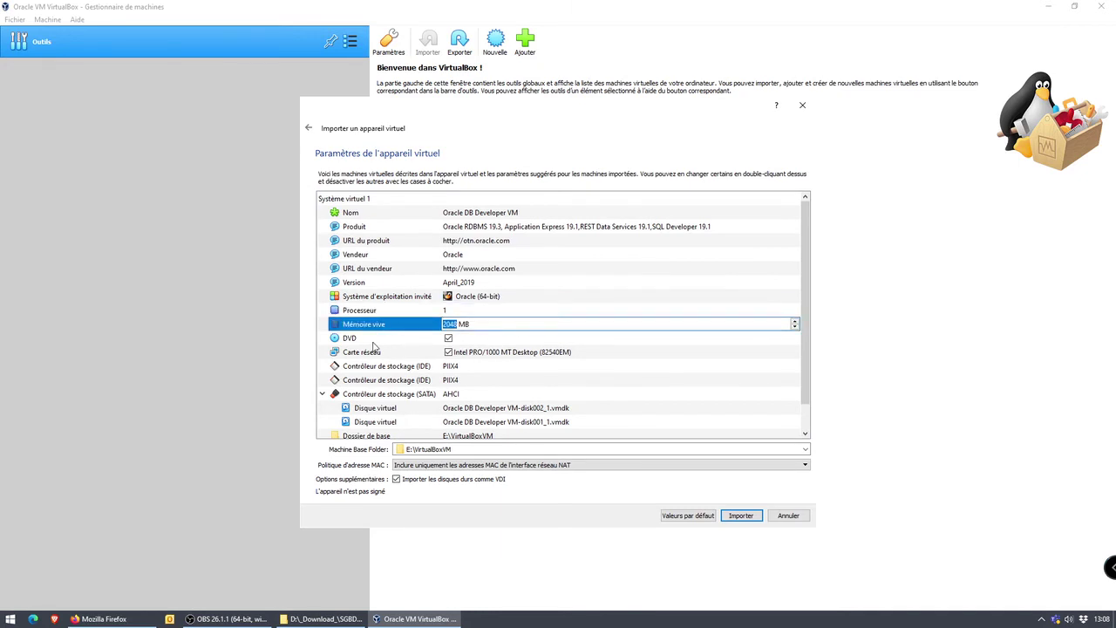
scroll(375, 346, down, 1)
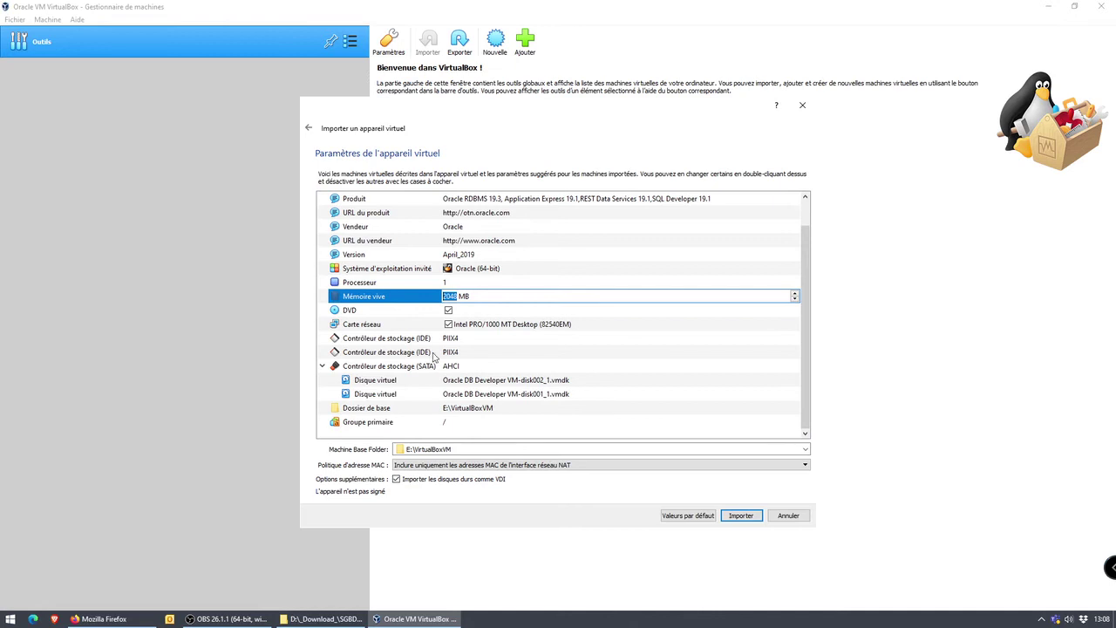
click(370, 410)
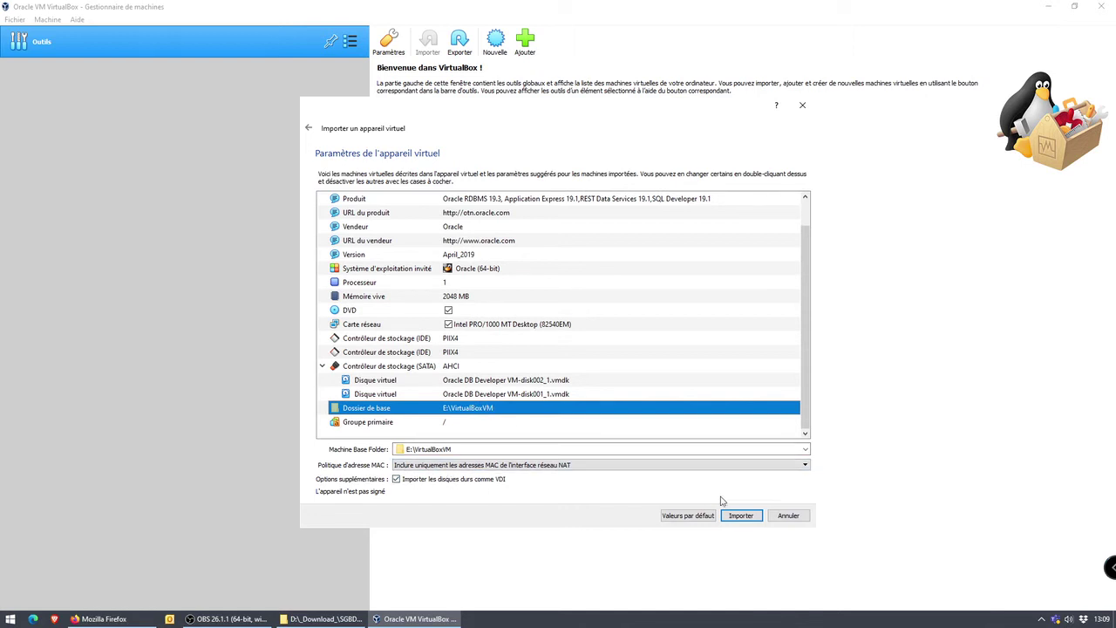
Import the appliance, accepting its licence agreement, and start Oracle DB Developer VM in a maximized window
click(740, 515)
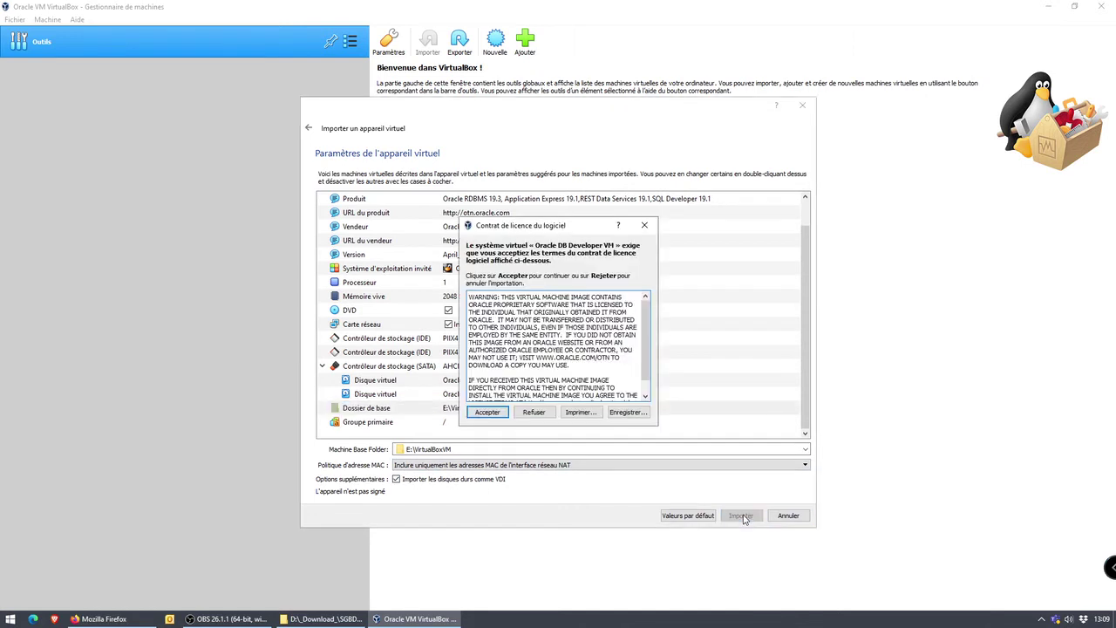
click(488, 413)
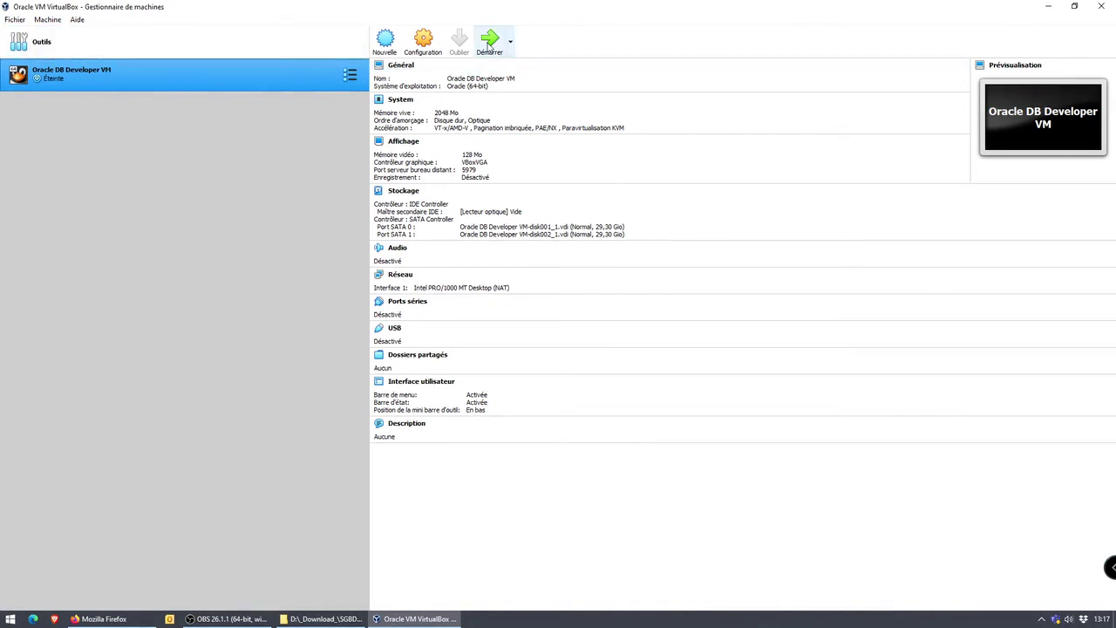
click(489, 43)
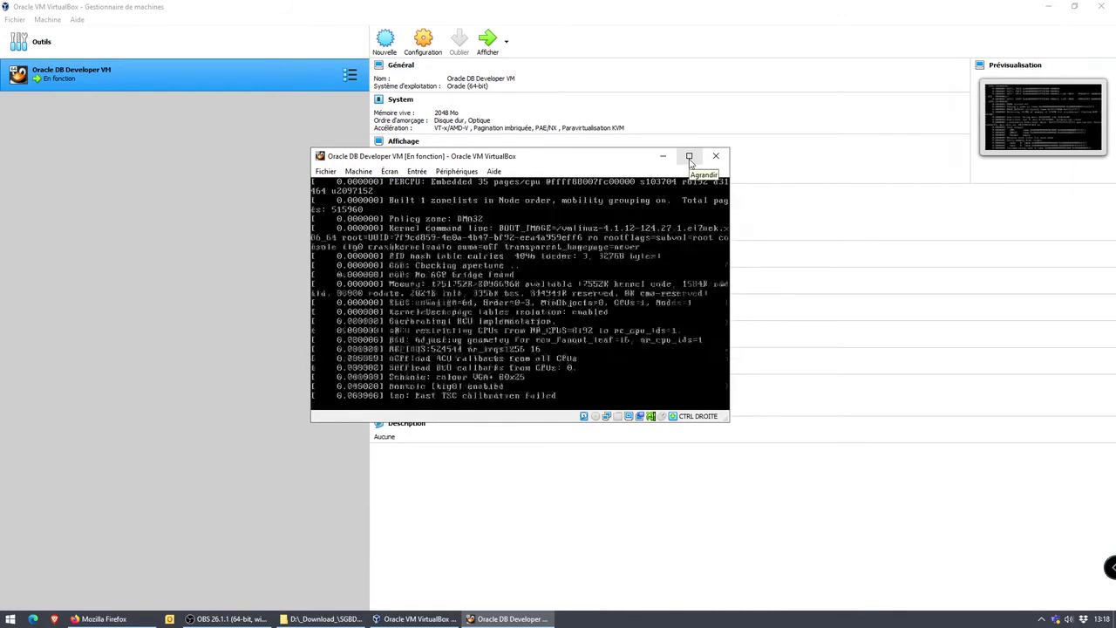
click(689, 156)
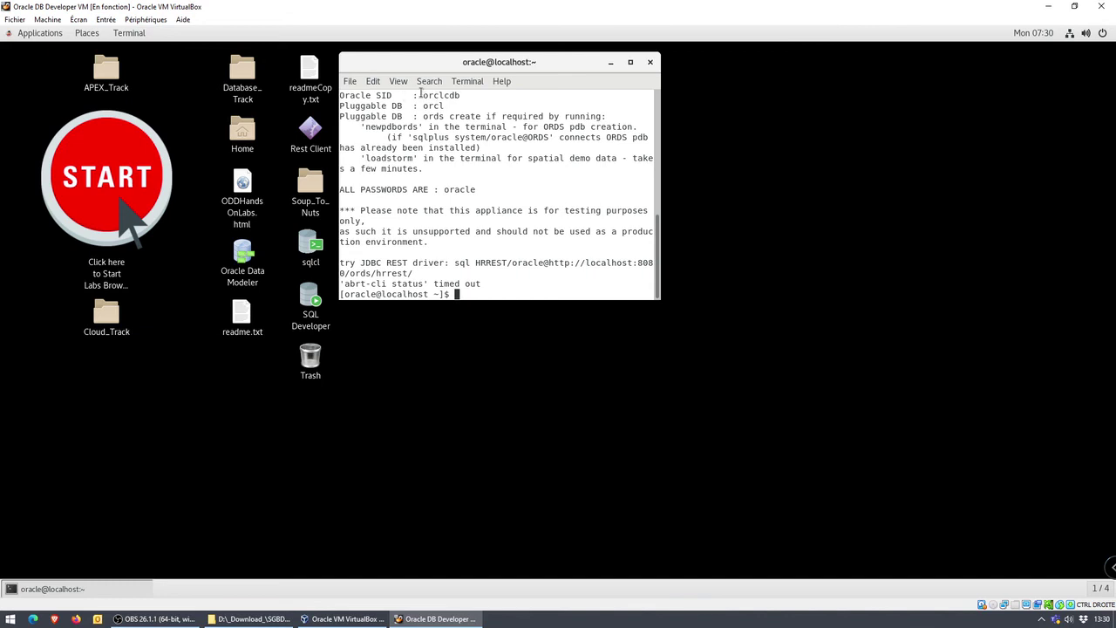
Move the terminal window away from the desktop shortcuts and highlight the Oracle SID and the common password in its text
double_click(459, 95)
drag(440, 68, 631, 143)
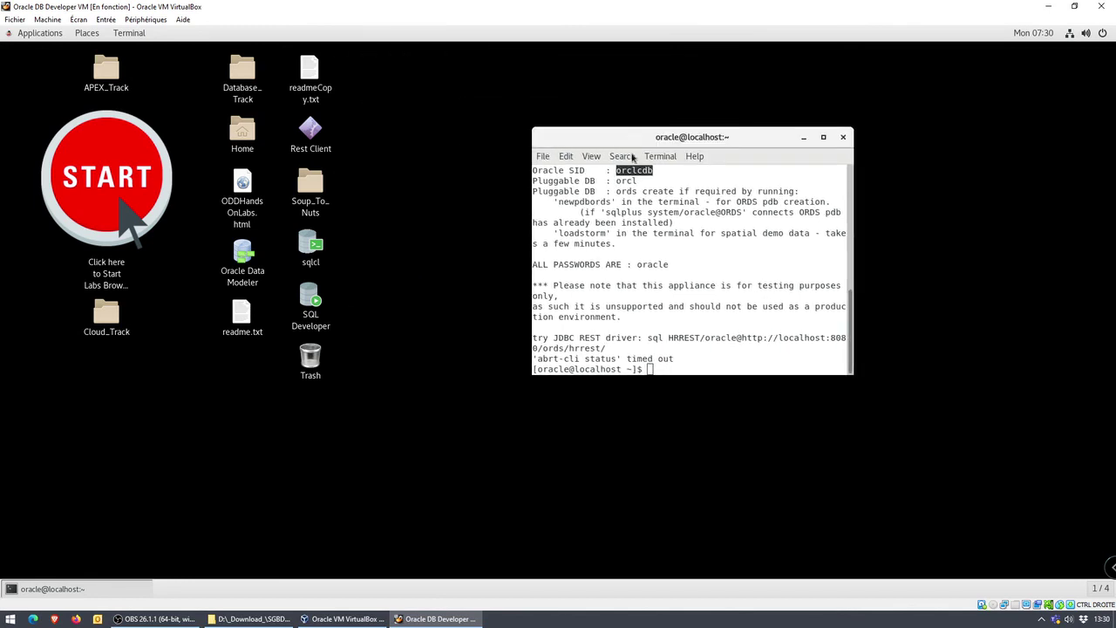
double_click(645, 265)
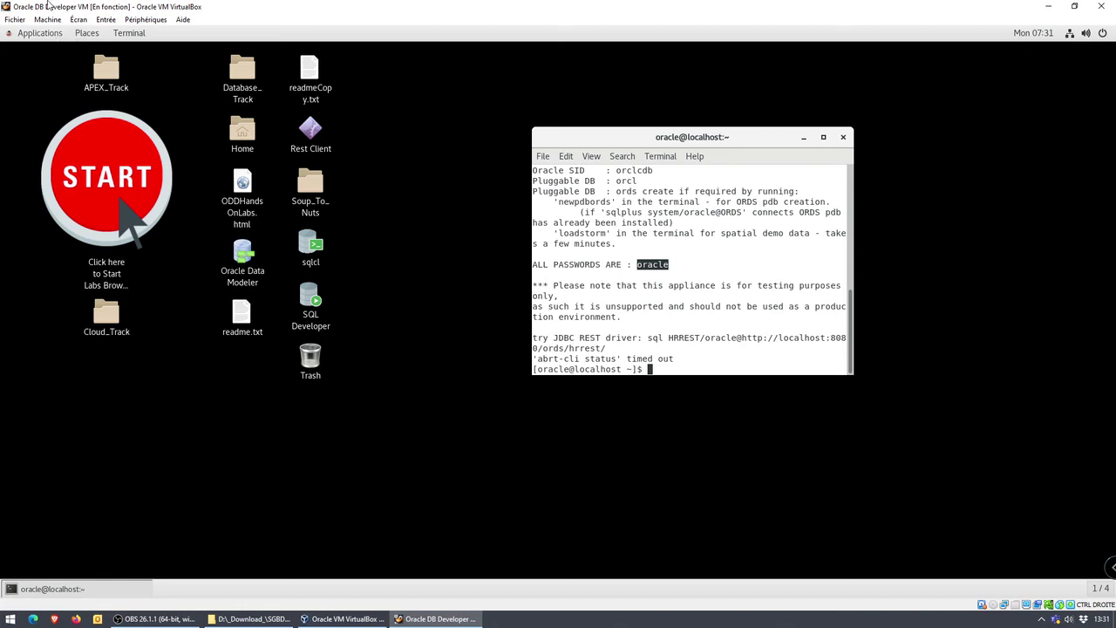
Open the virtual machine's Region & Language settings and set the formats to France (Français)
click(53, 37)
mouse_move(50, 201)
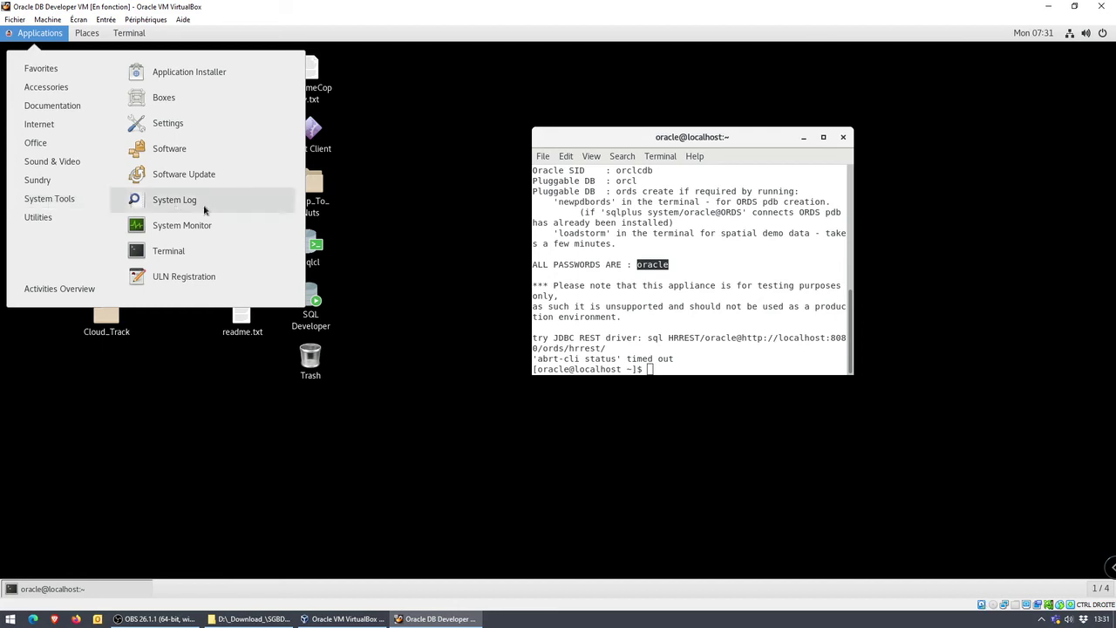
click(176, 129)
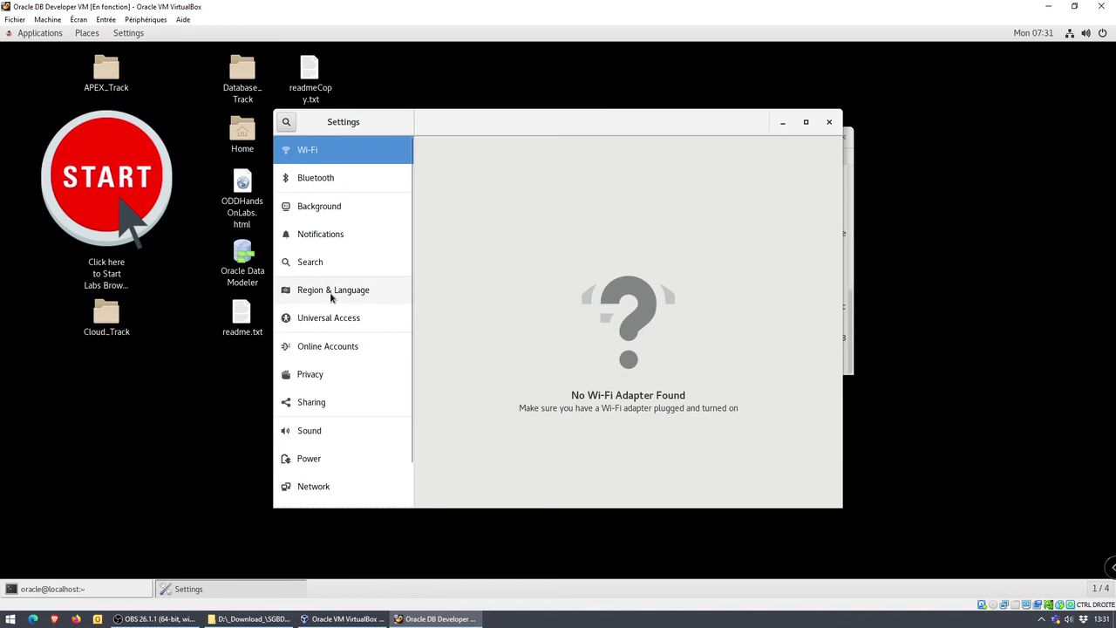
click(413, 295)
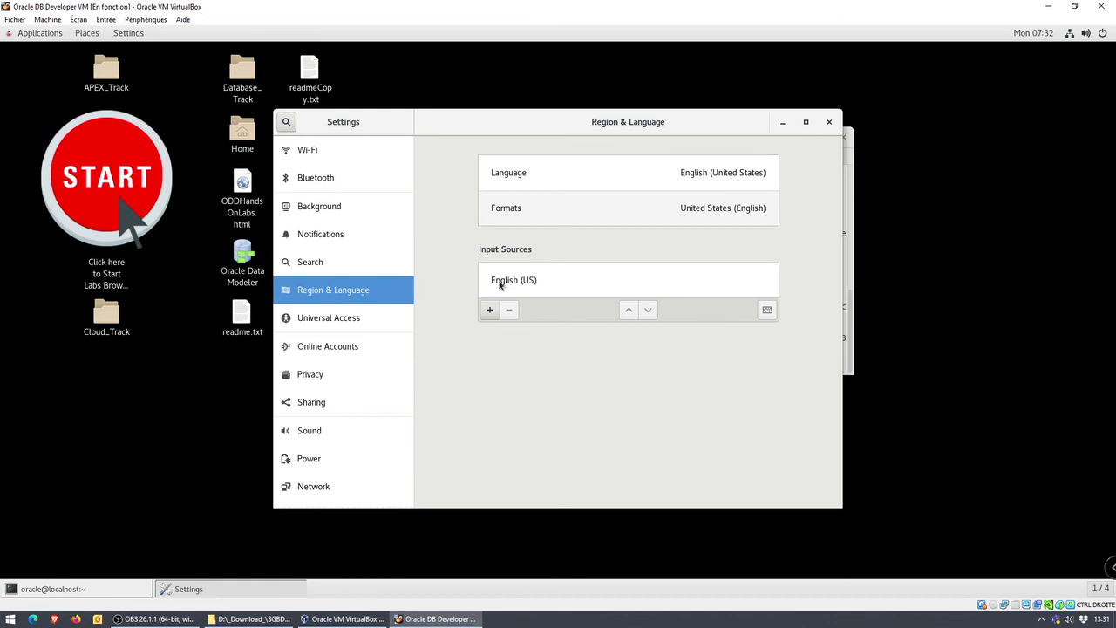
click(524, 207)
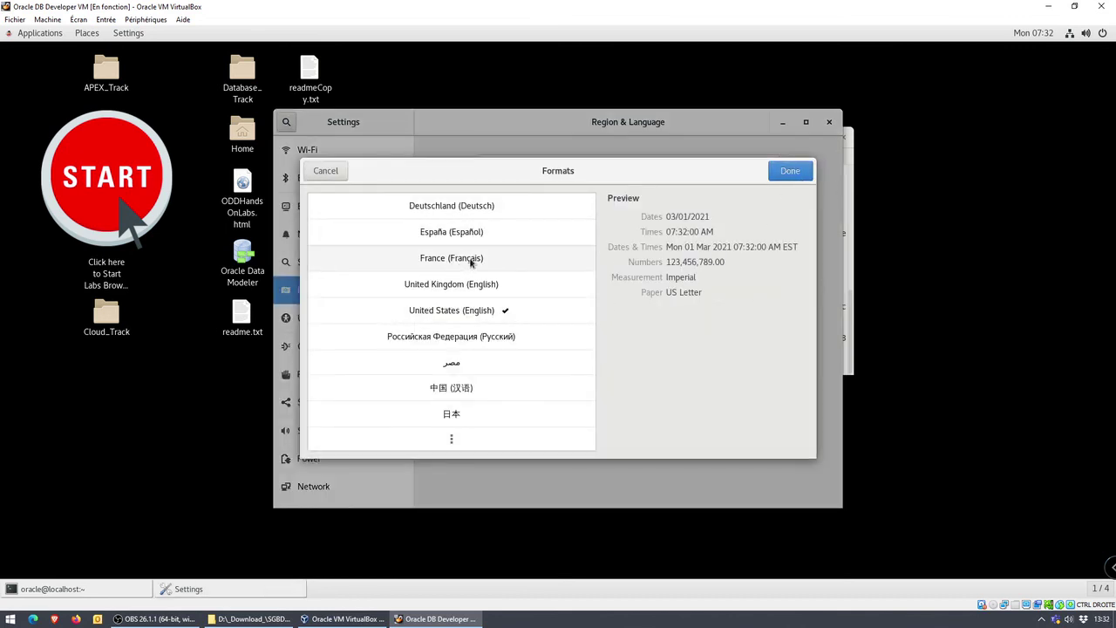
click(472, 259)
click(783, 171)
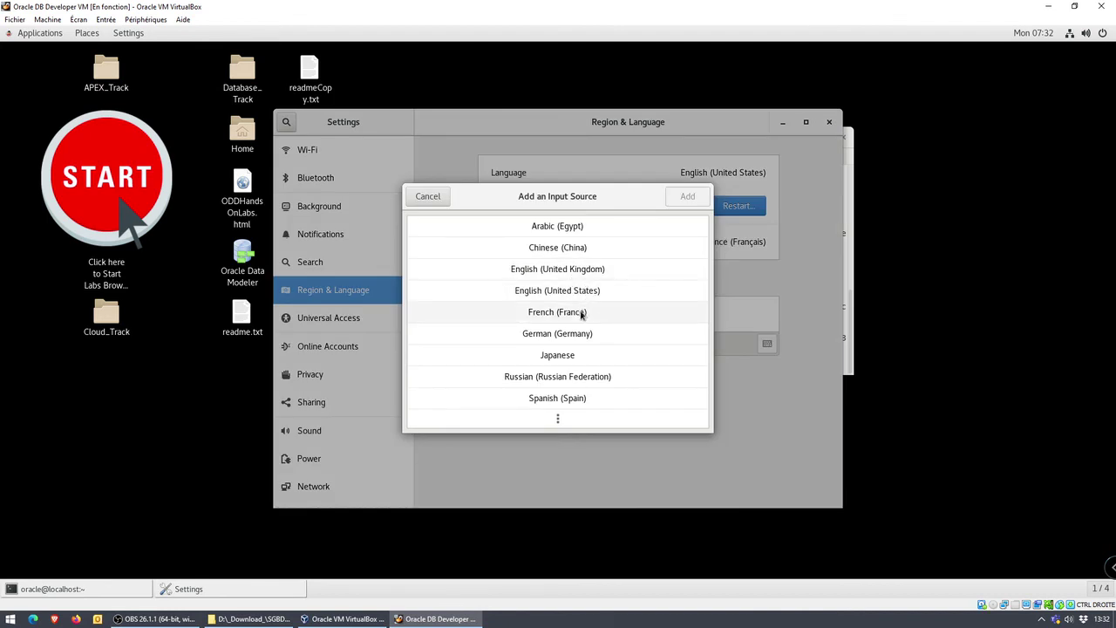
Add the Belgian keyboard layout of French (Belgium) as an input source and remove English (US)
click(559, 419)
scroll(584, 314, down, 6)
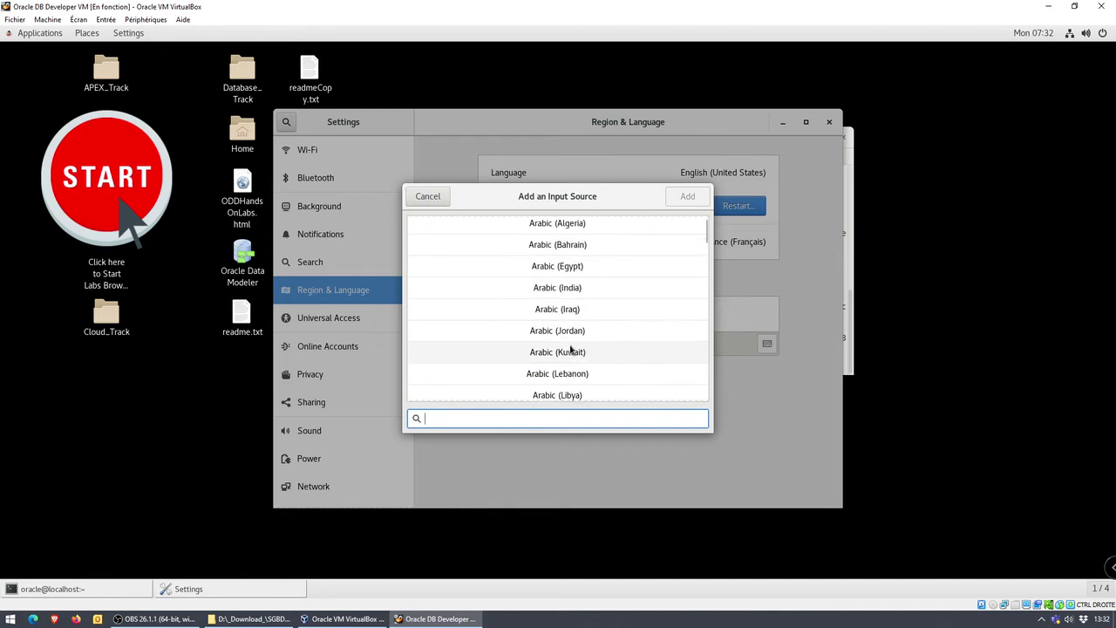
scroll(591, 356, down, 6)
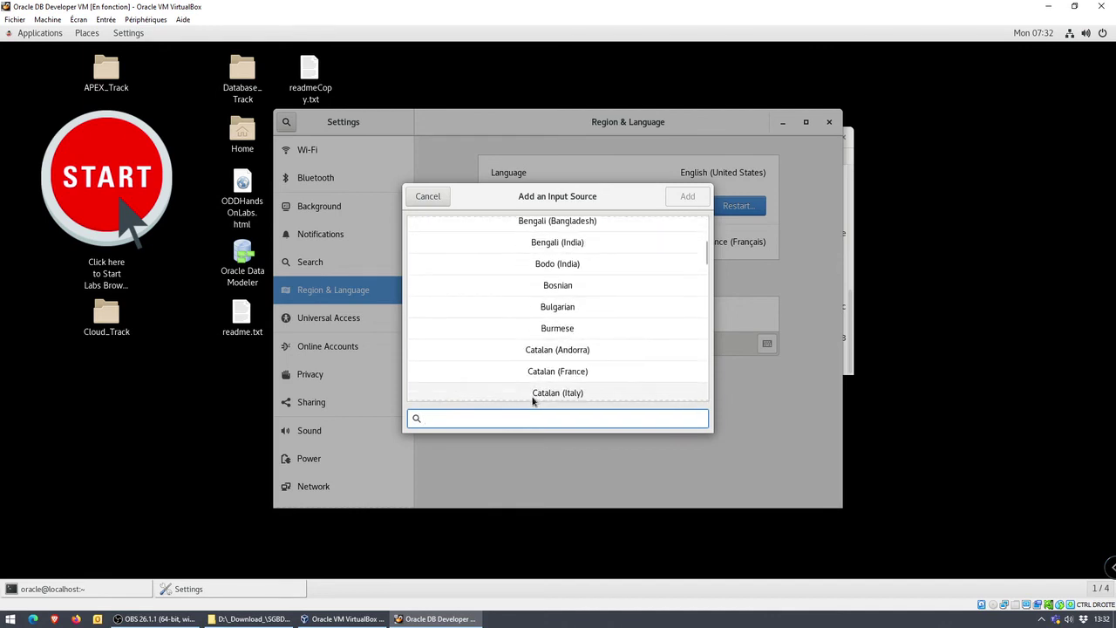
text(belg)
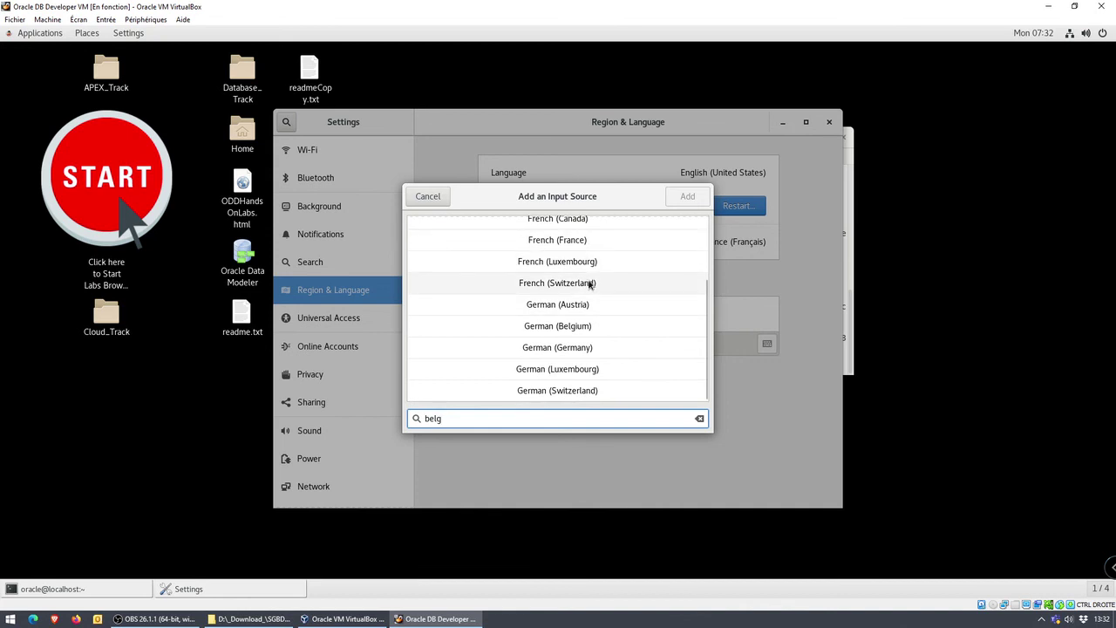
scroll(592, 283, up, 1)
click(587, 230)
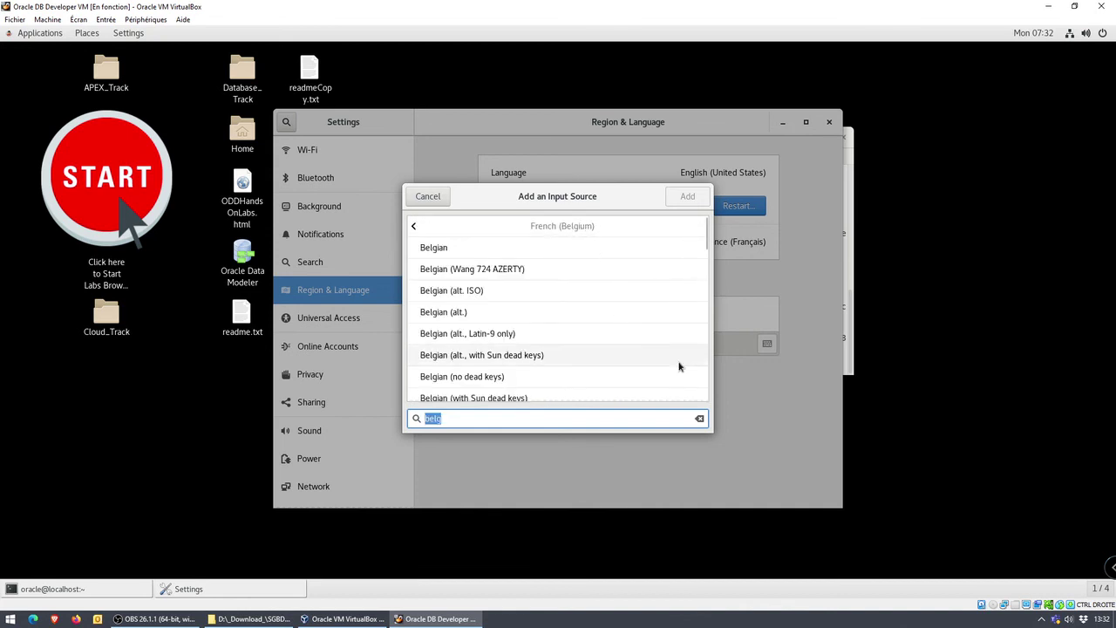
click(524, 250)
click(698, 199)
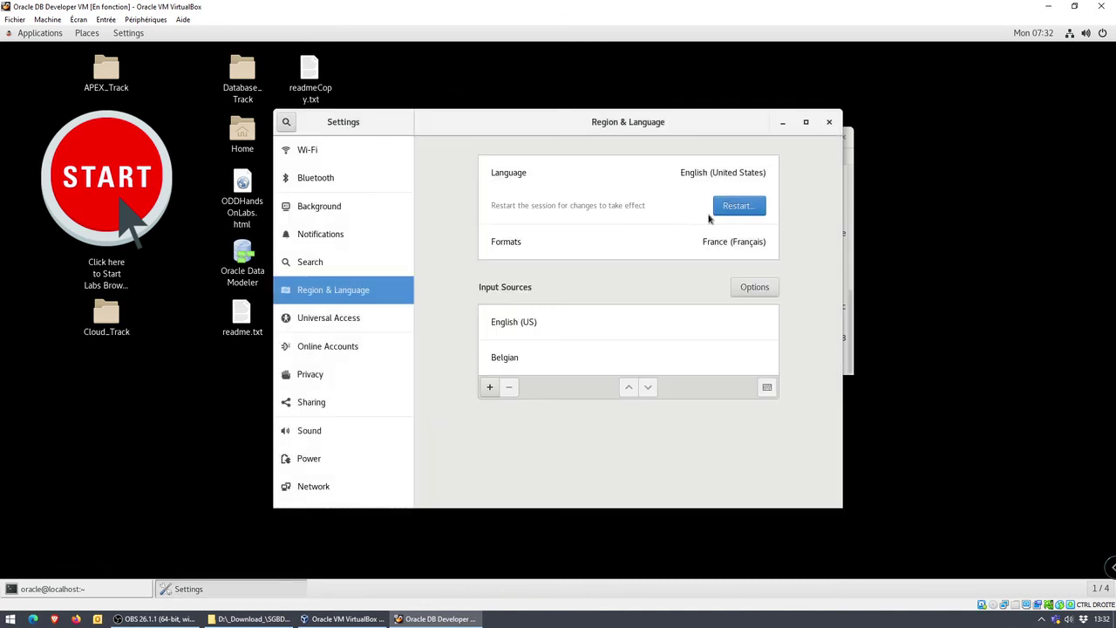
click(648, 329)
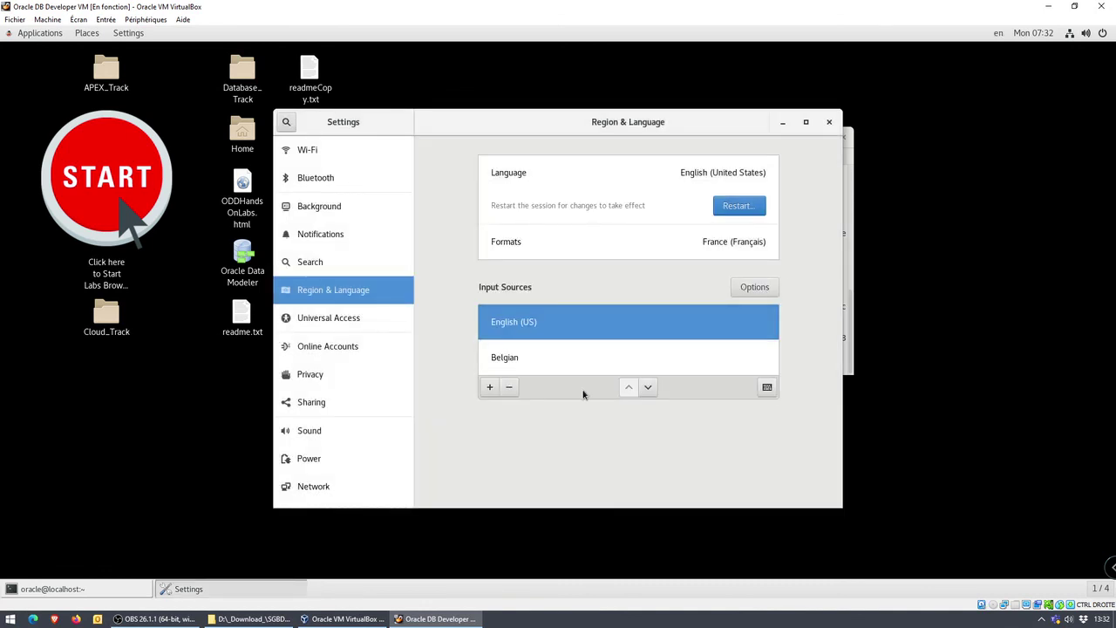
click(509, 388)
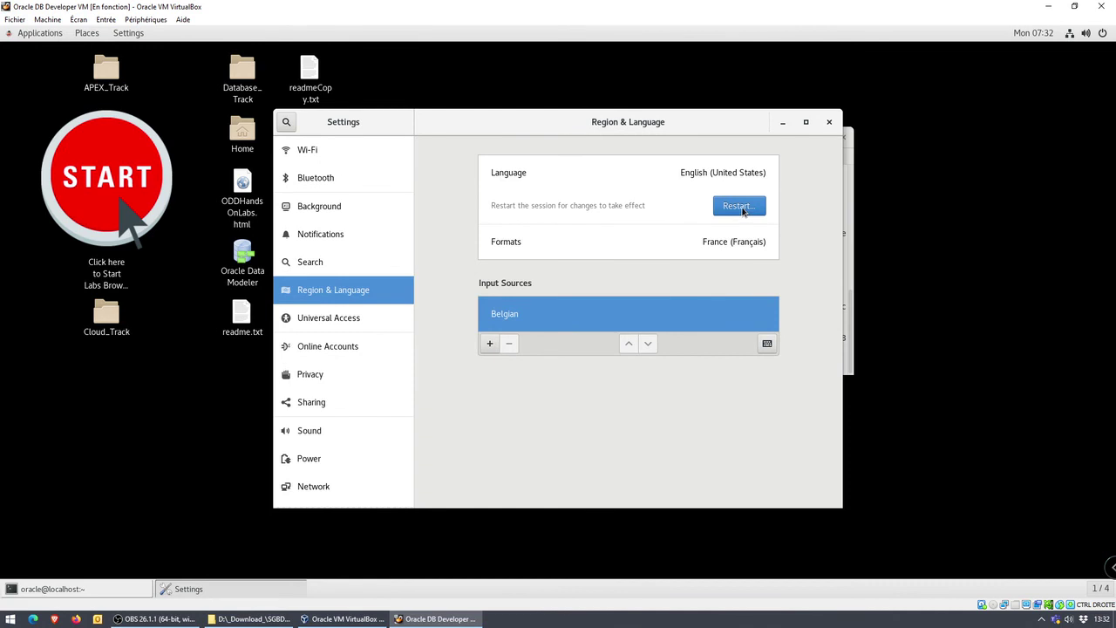
Keep English (United States) as the system language and close the settings
click(759, 172)
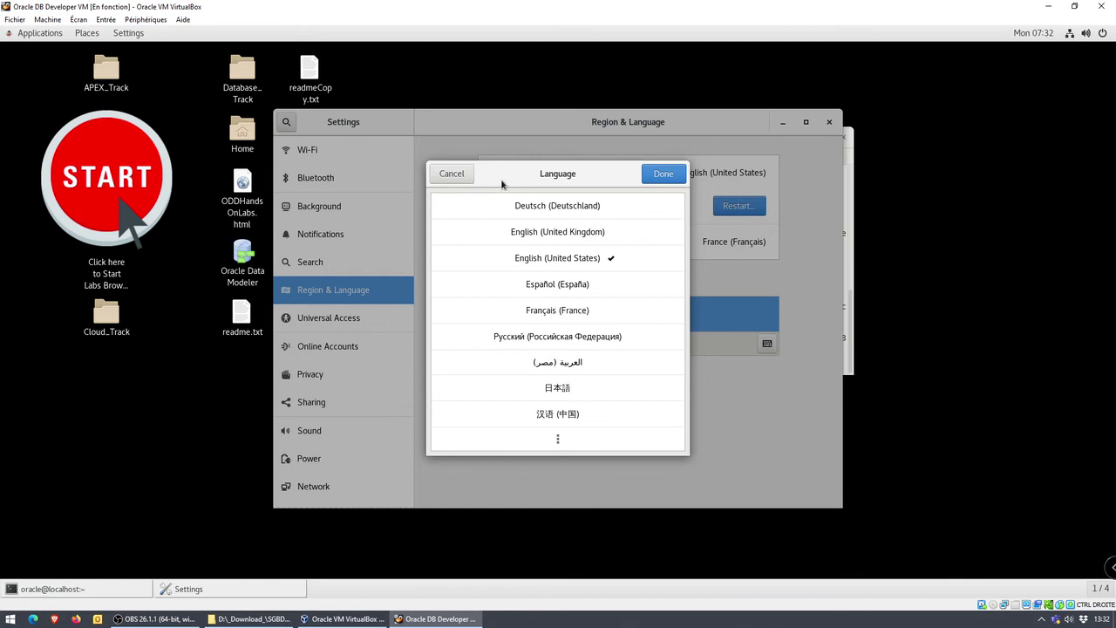
click(663, 177)
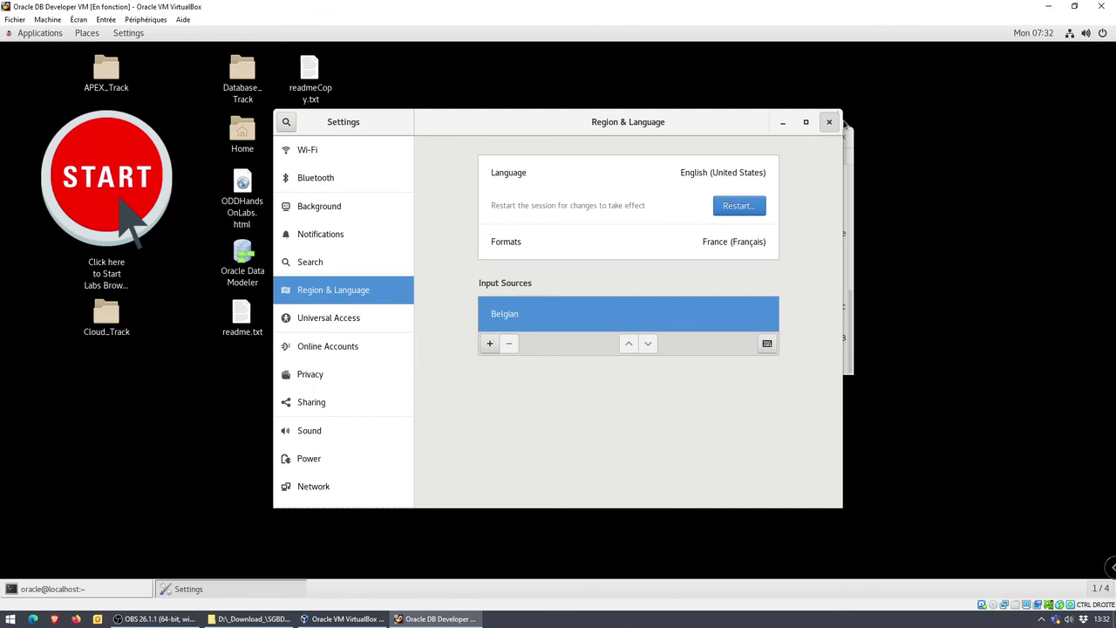
click(830, 122)
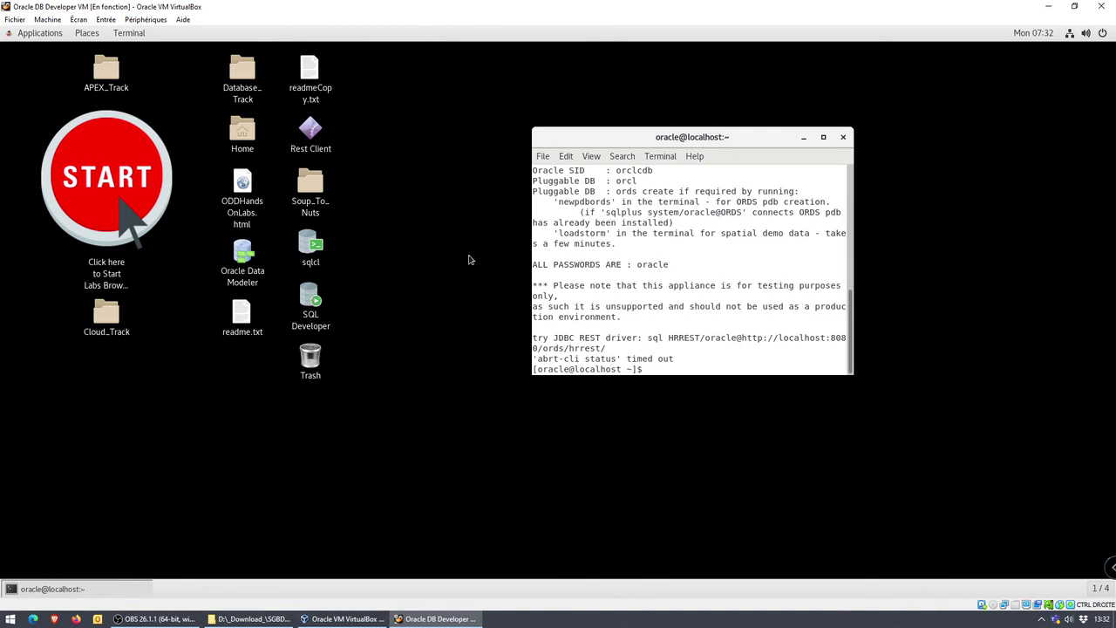
click(425, 402)
click(301, 324)
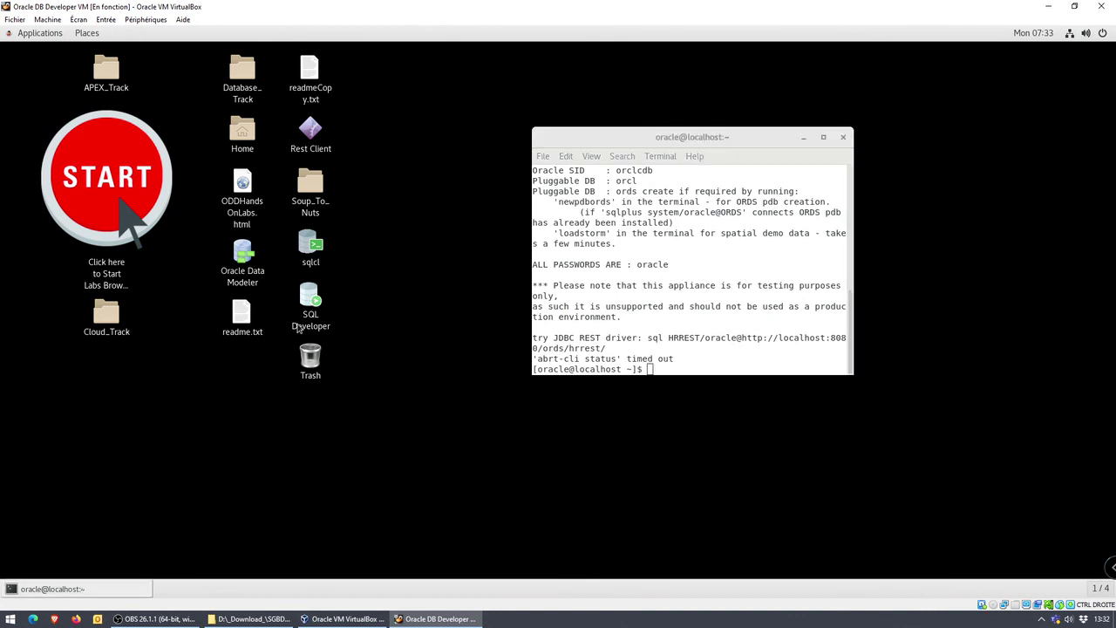